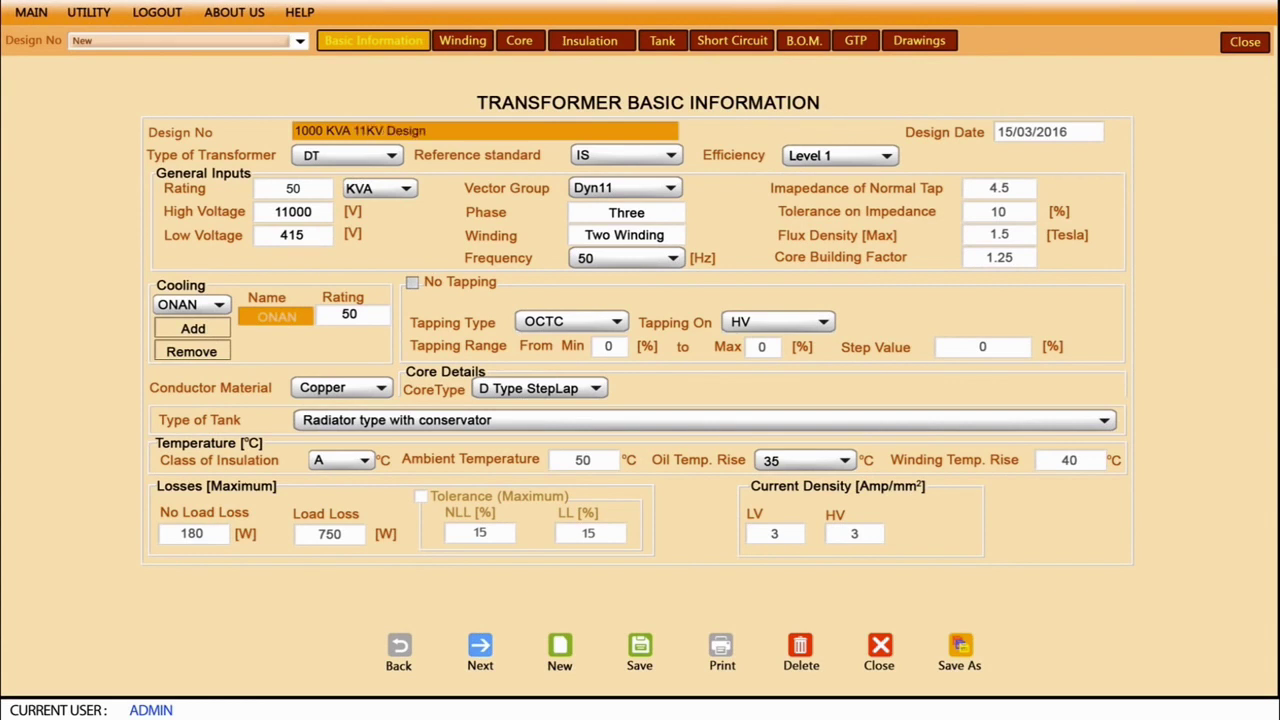
- Keep IS standard and efficiency Level 1, and set the rating to 1000 kVA
key("Tab")
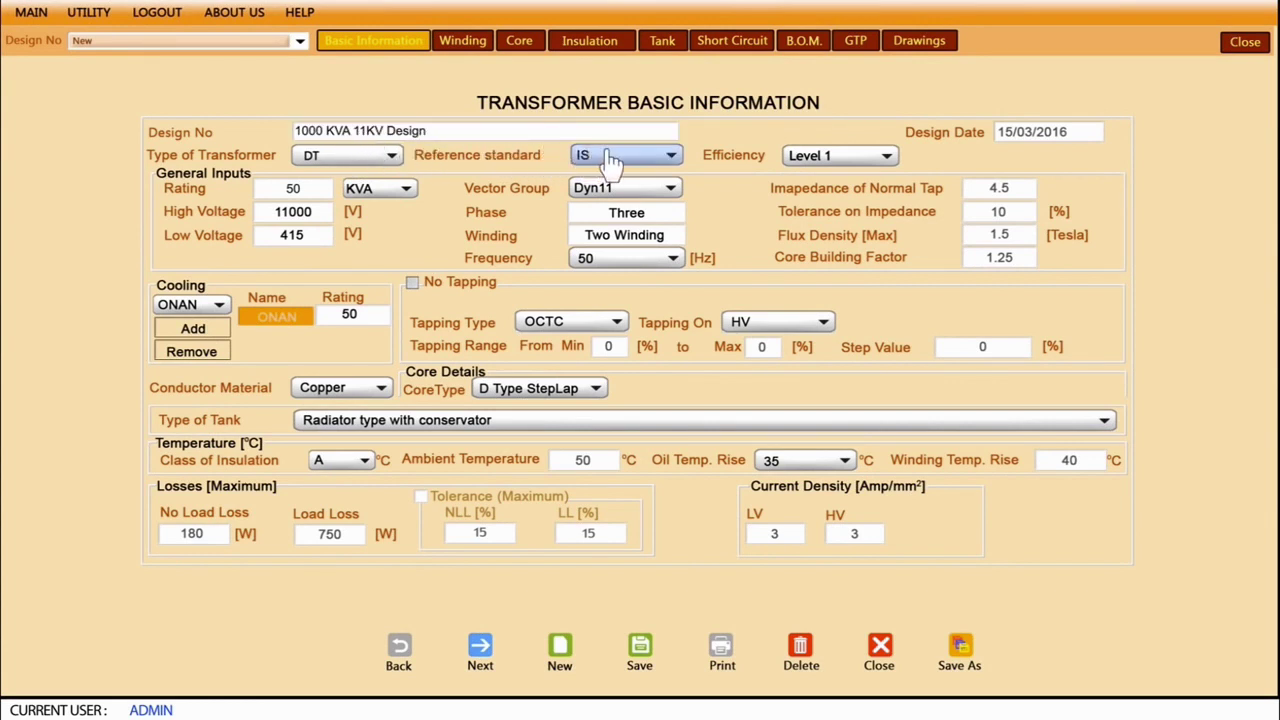
left_click(662, 162)
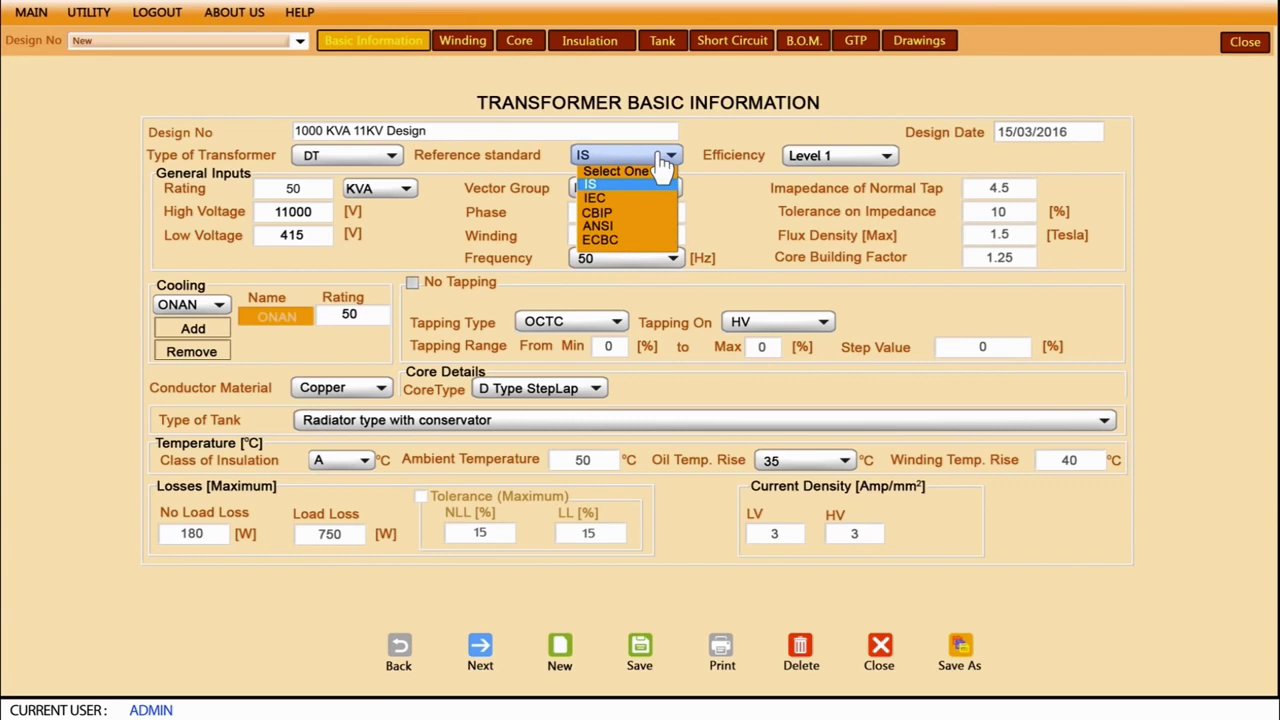
left_click(630, 185)
left_click(886, 158)
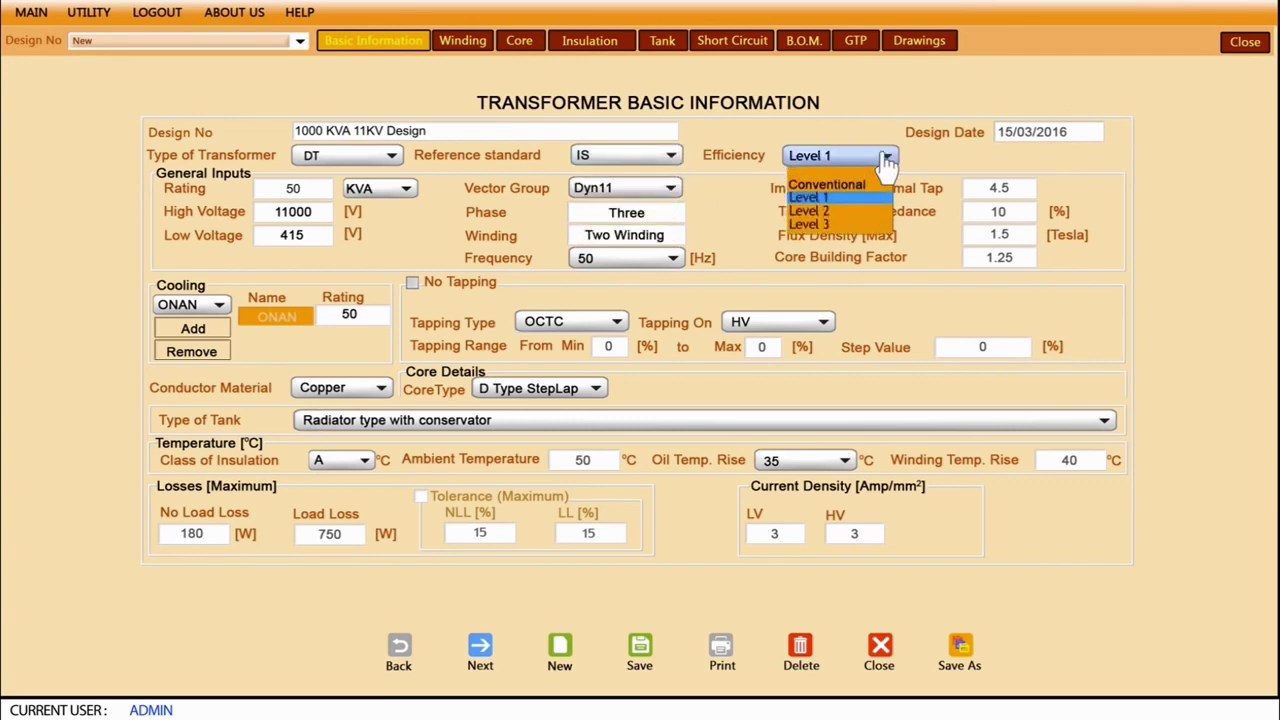
left_click(886, 160)
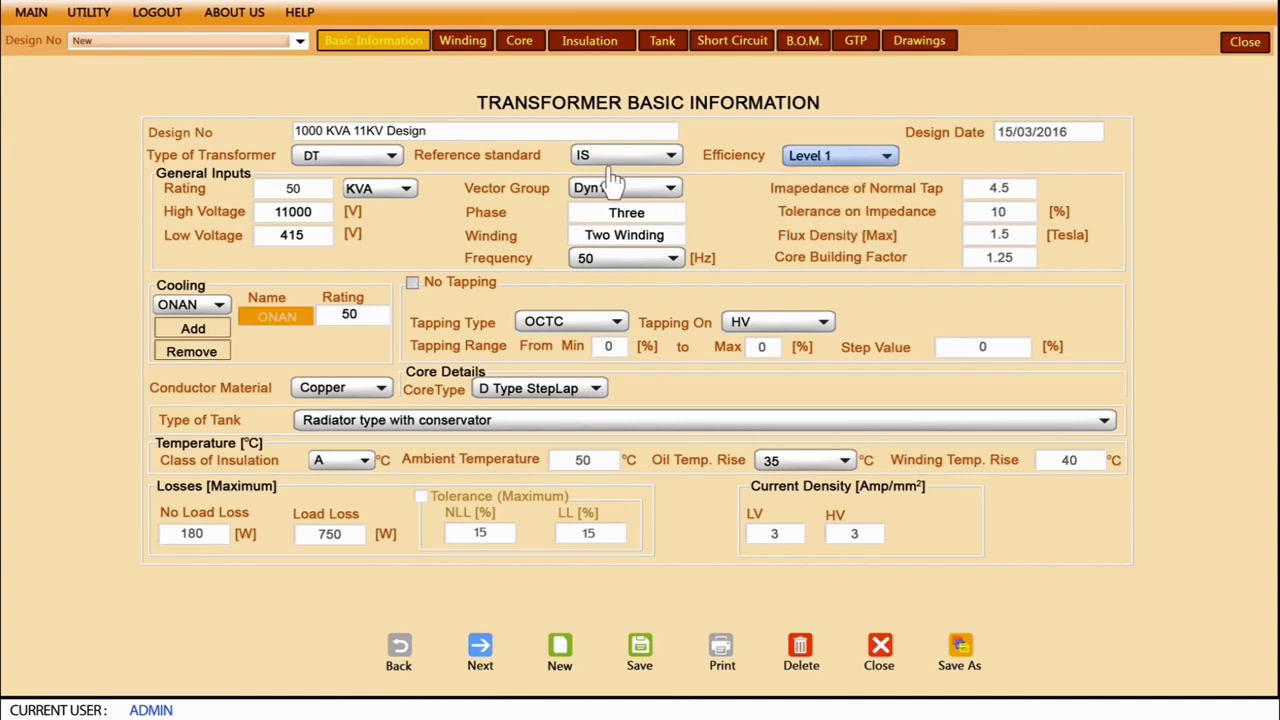
key("Tab")
type("1000")
key("Tab")
left_click(408, 190)
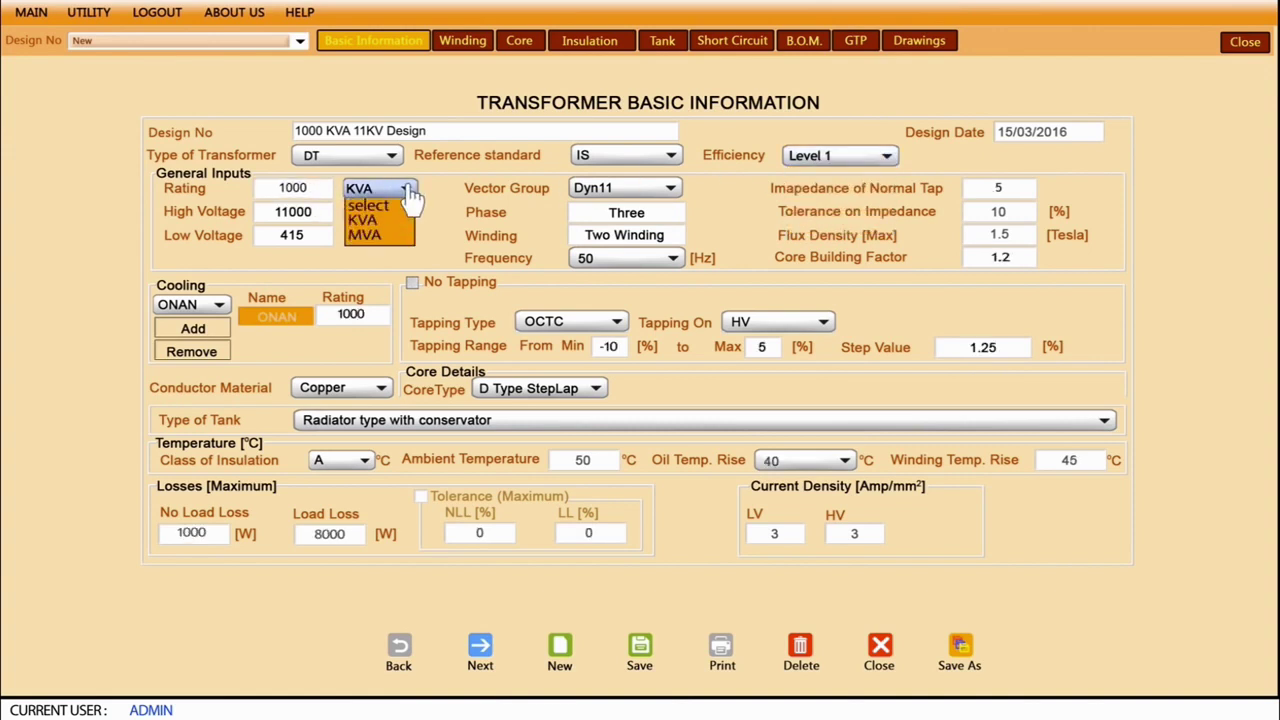
left_click(410, 195)
- Confirm Dyn11 vector group, 50 Hz frequency, OCTC tapping and Copper conductor
left_click(670, 189)
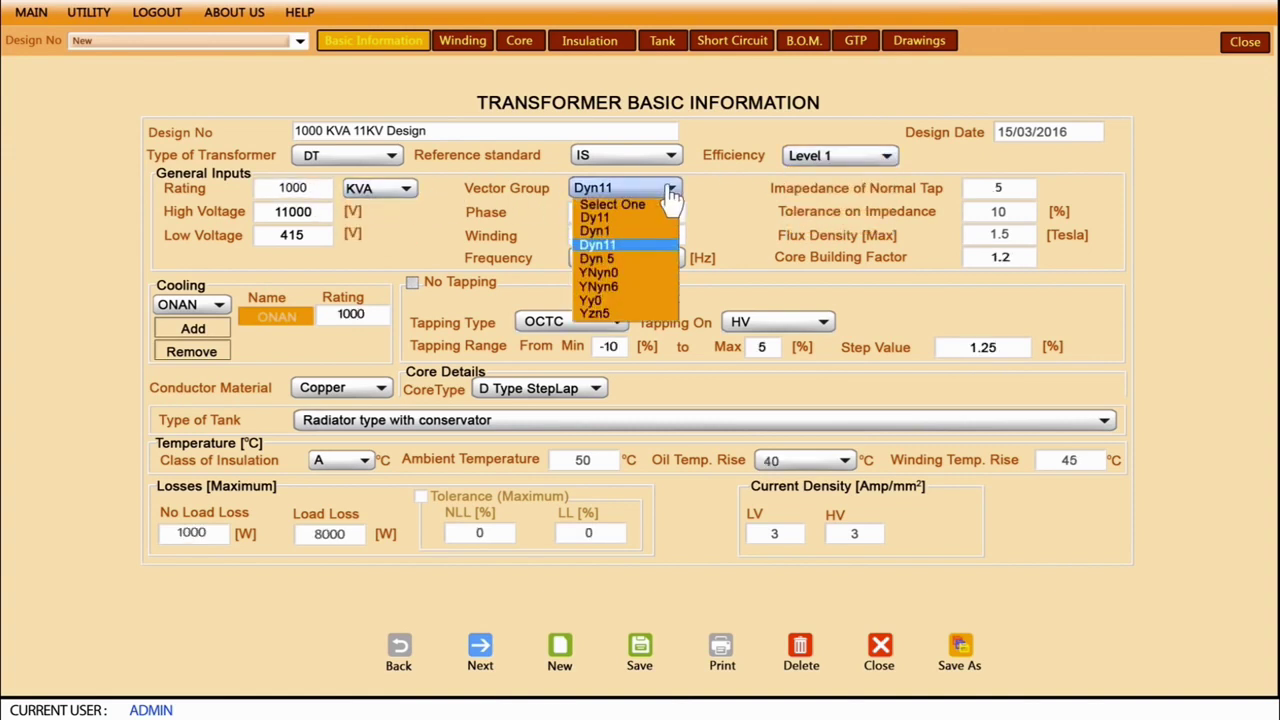
left_click(668, 244)
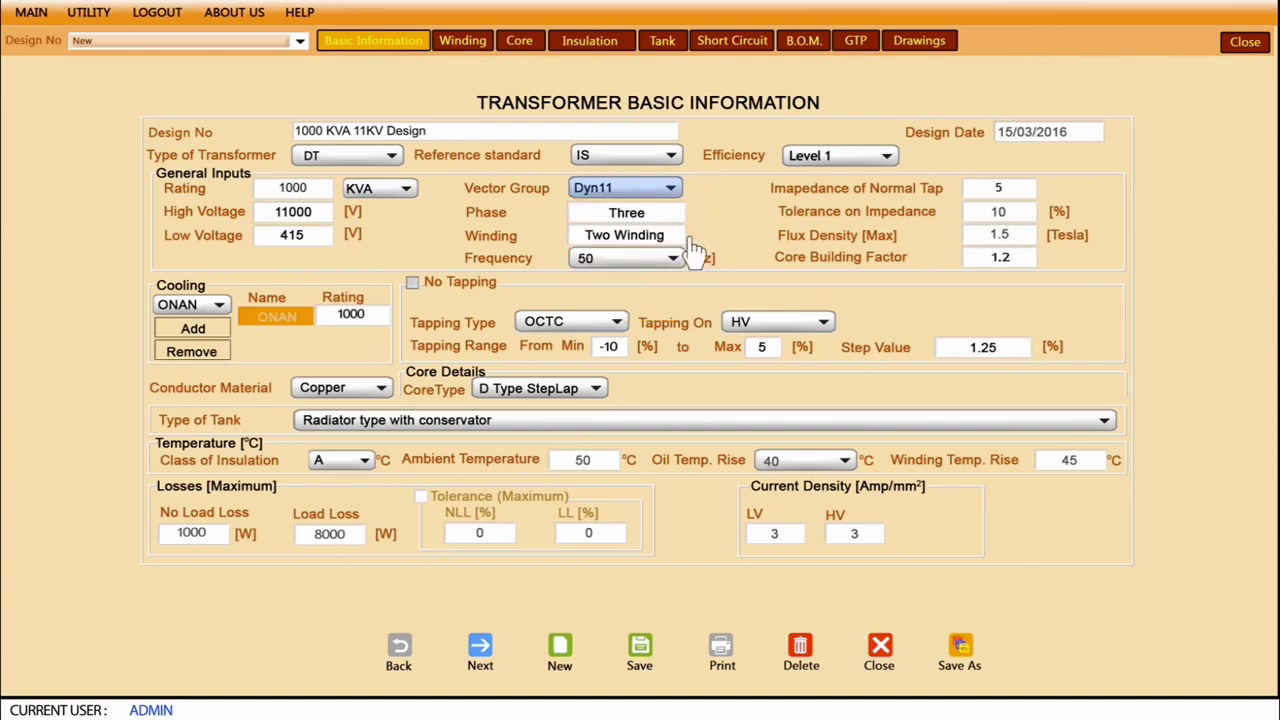
left_click(672, 259)
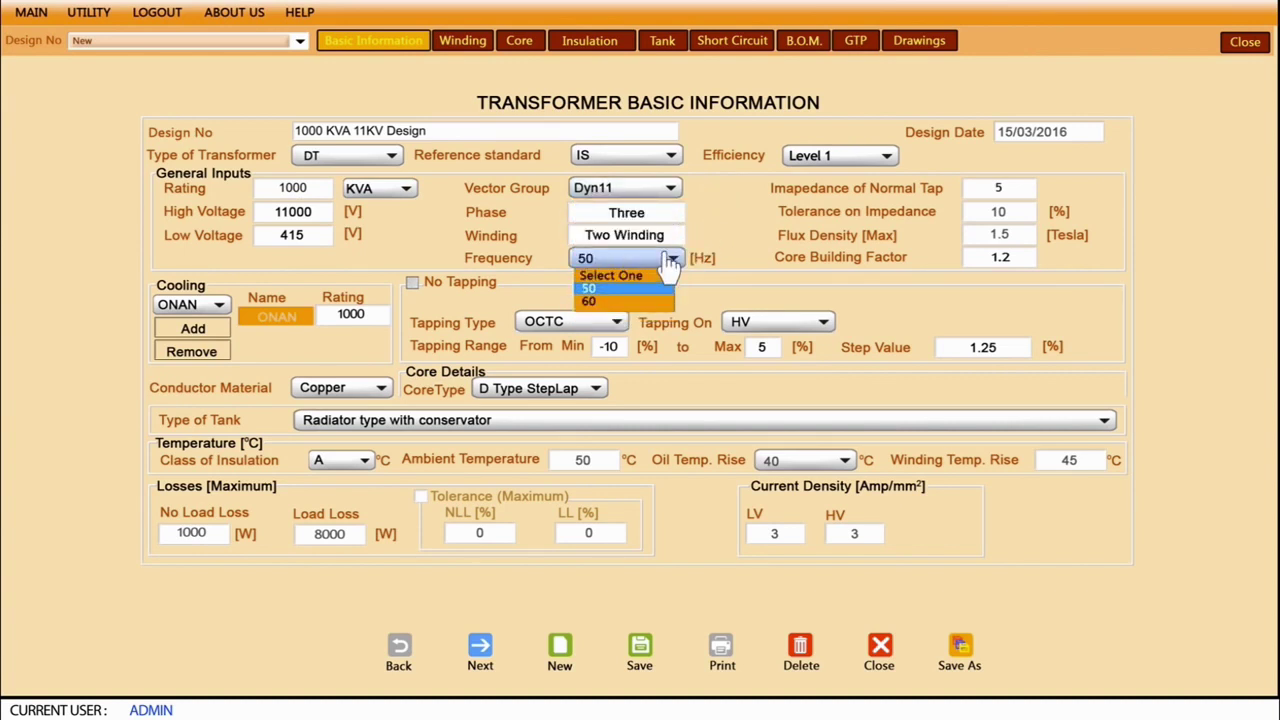
left_click(646, 289)
left_click(615, 322)
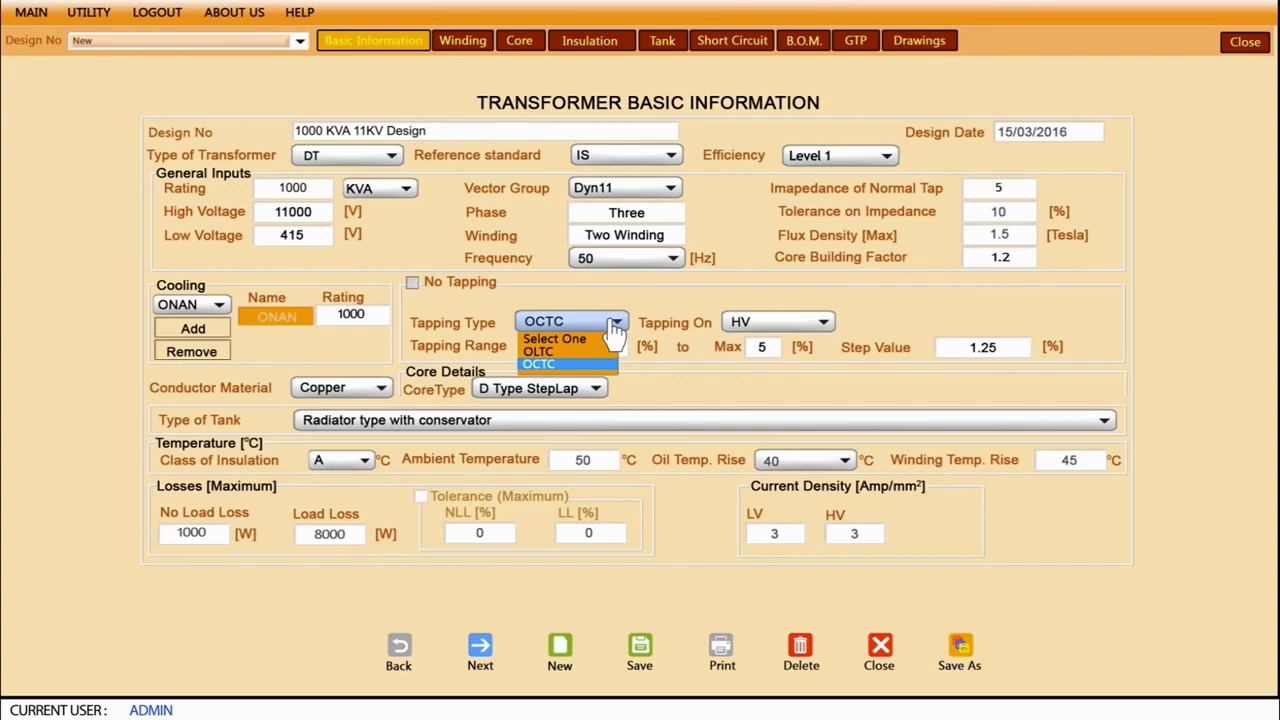
left_click(600, 364)
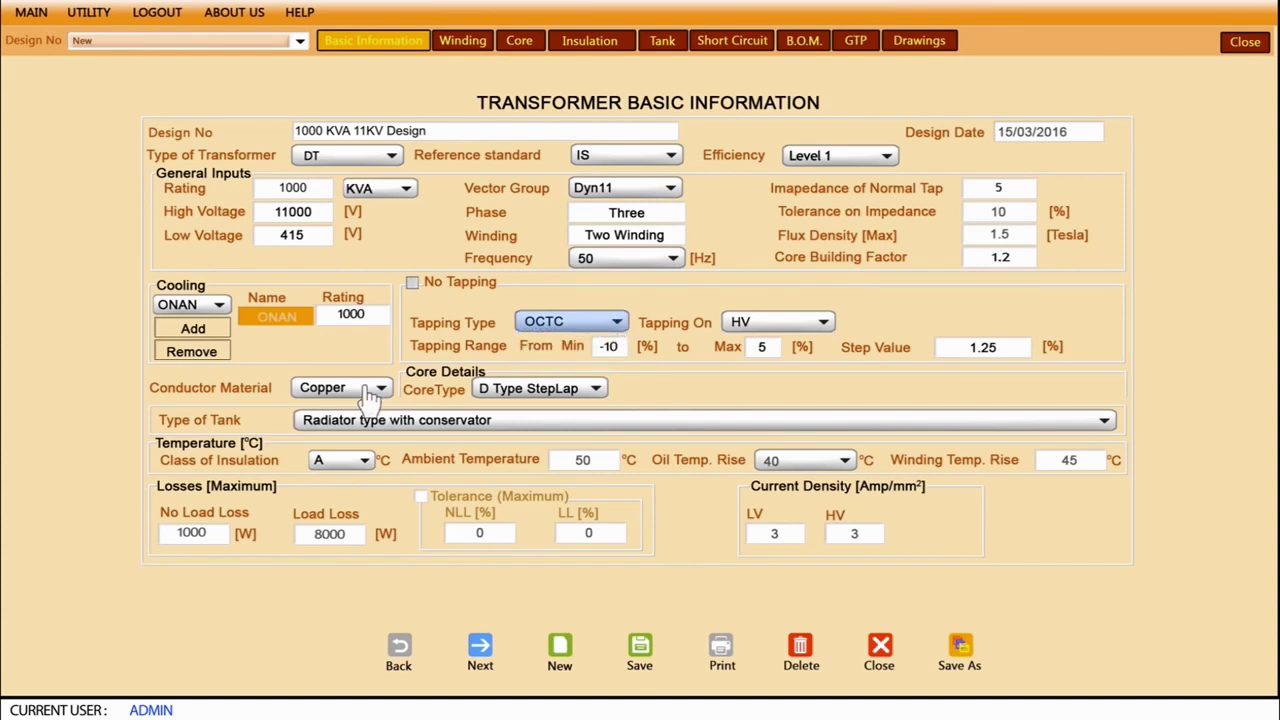
left_click(370, 394)
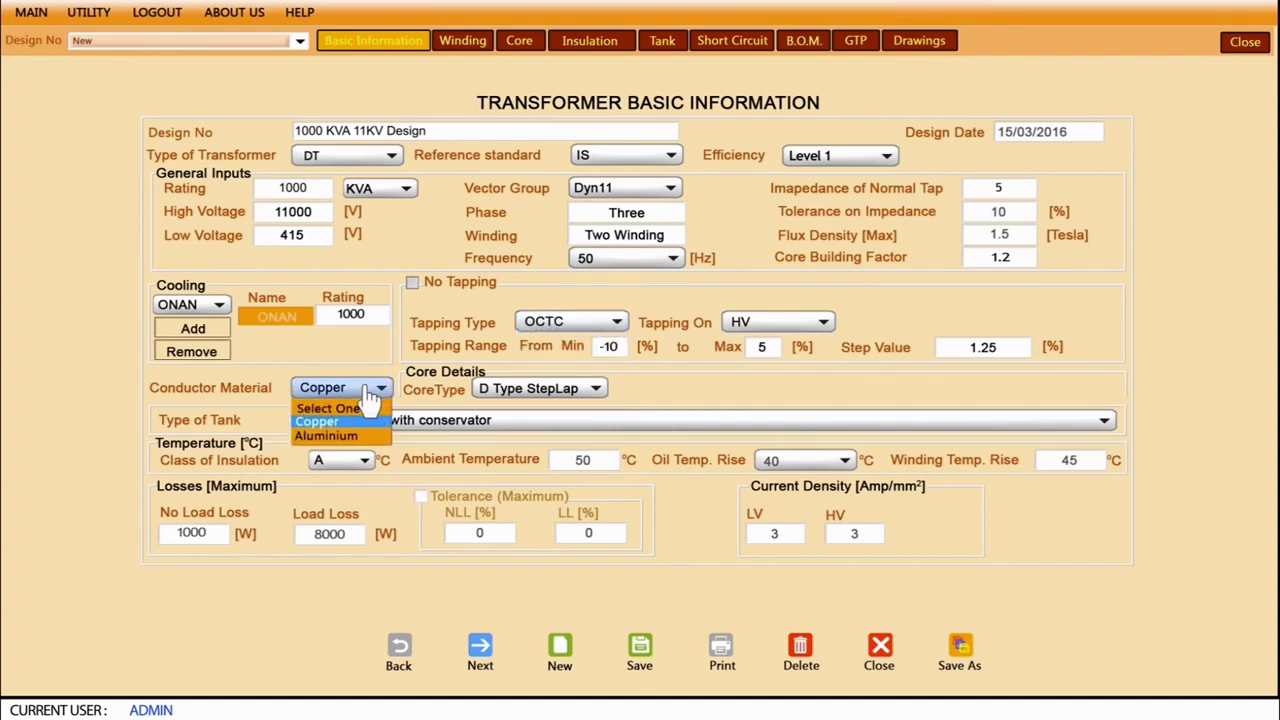
left_click(370, 395)
- Confirm D Type StepLap core, conservator tank, insulation class A and 40 °C rise, then save
left_click(594, 389)
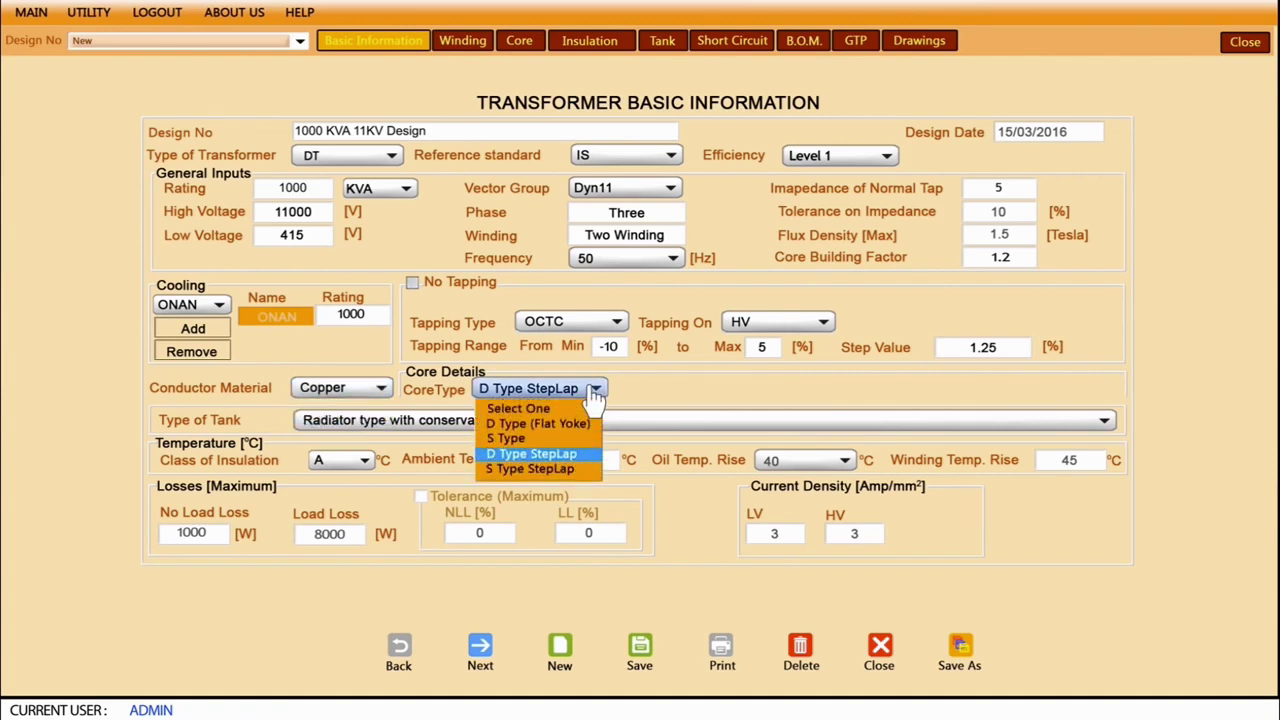
left_click(594, 389)
left_click(594, 424)
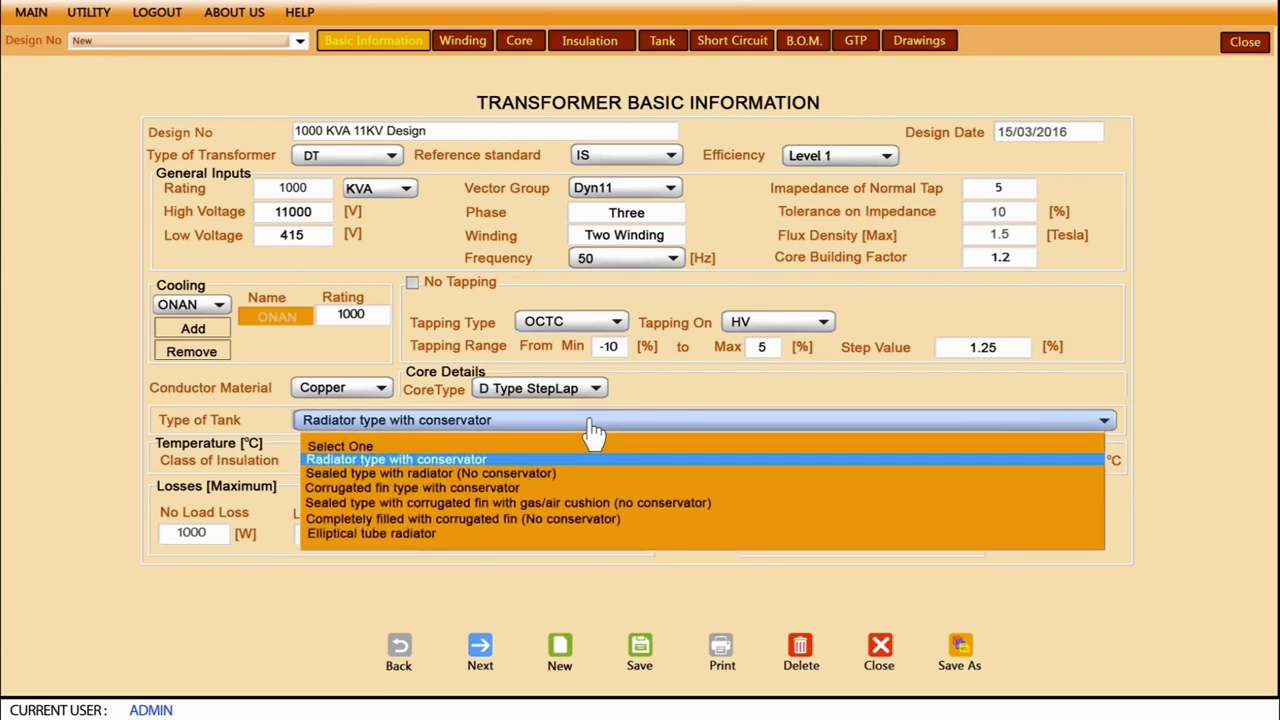
left_click(574, 428)
left_click(366, 462)
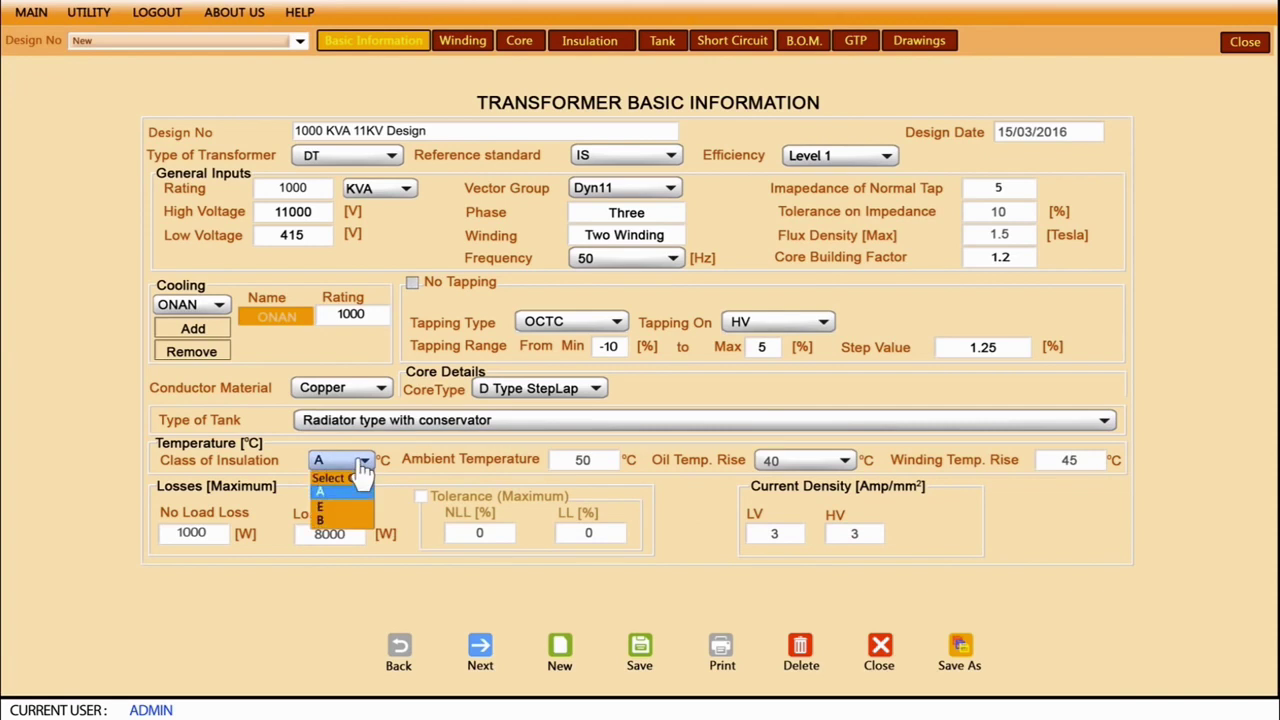
left_click(362, 490)
left_click(842, 462)
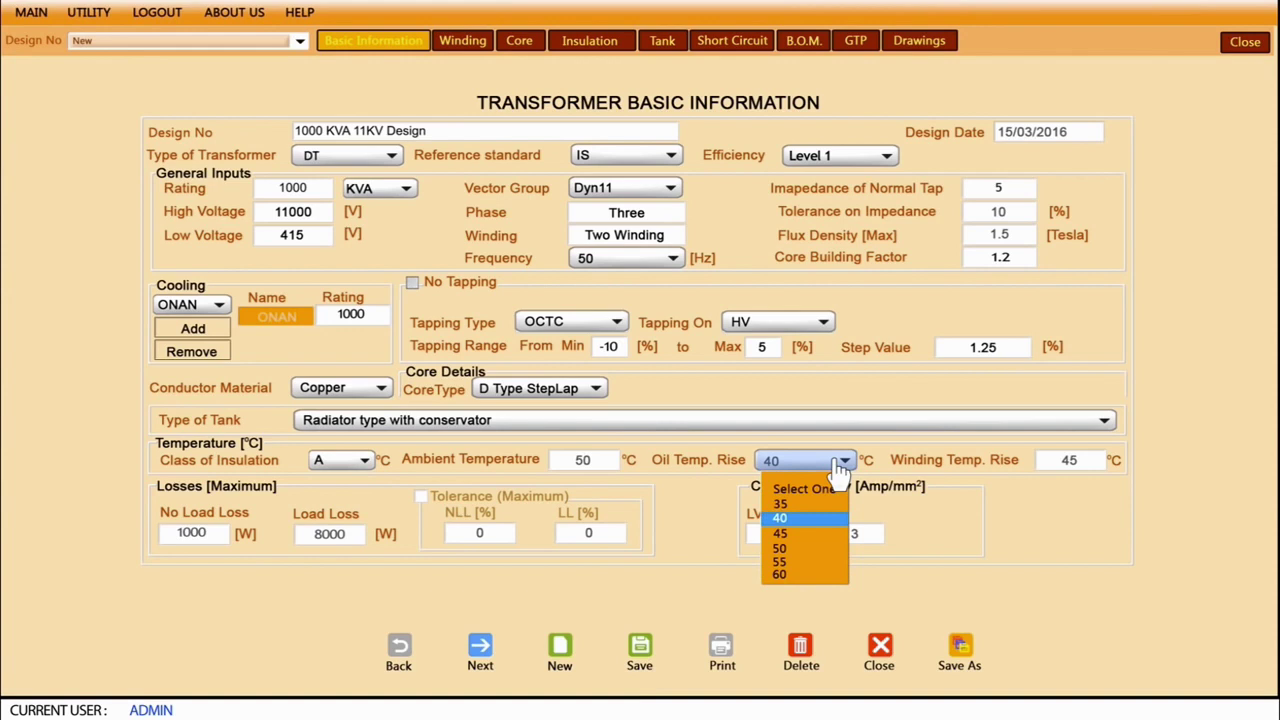
left_click(840, 468)
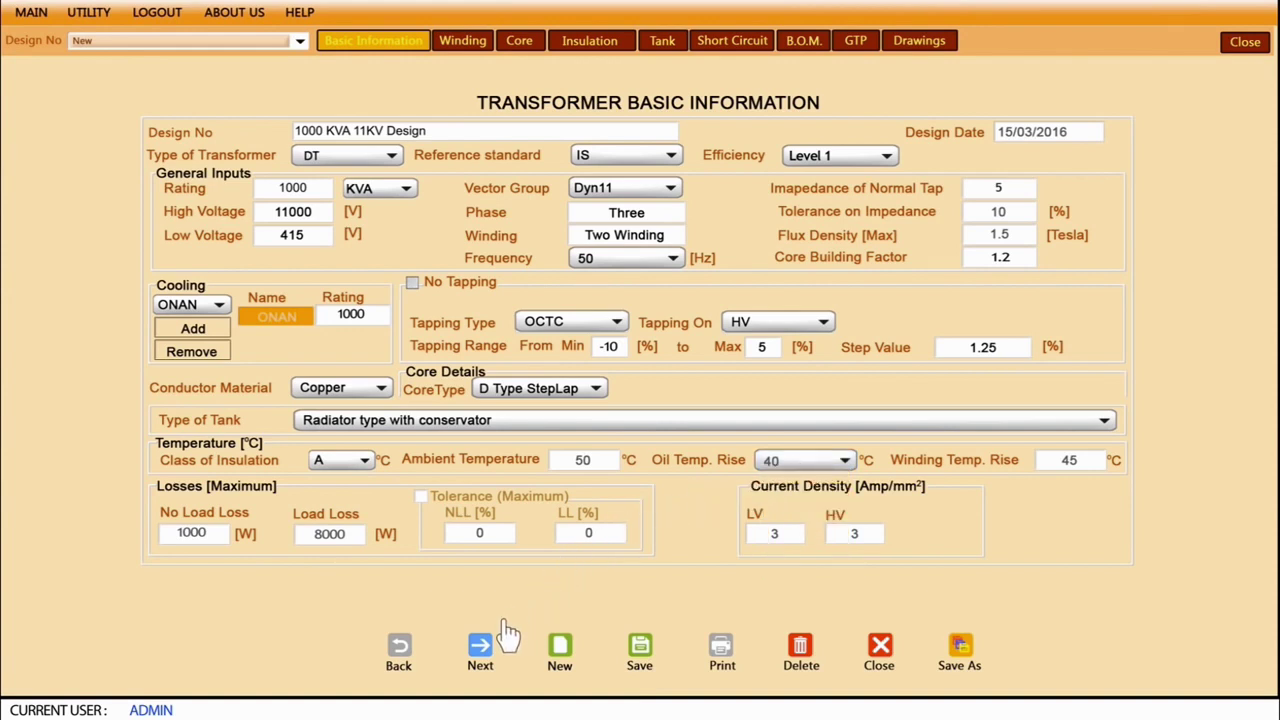
left_click(480, 652)
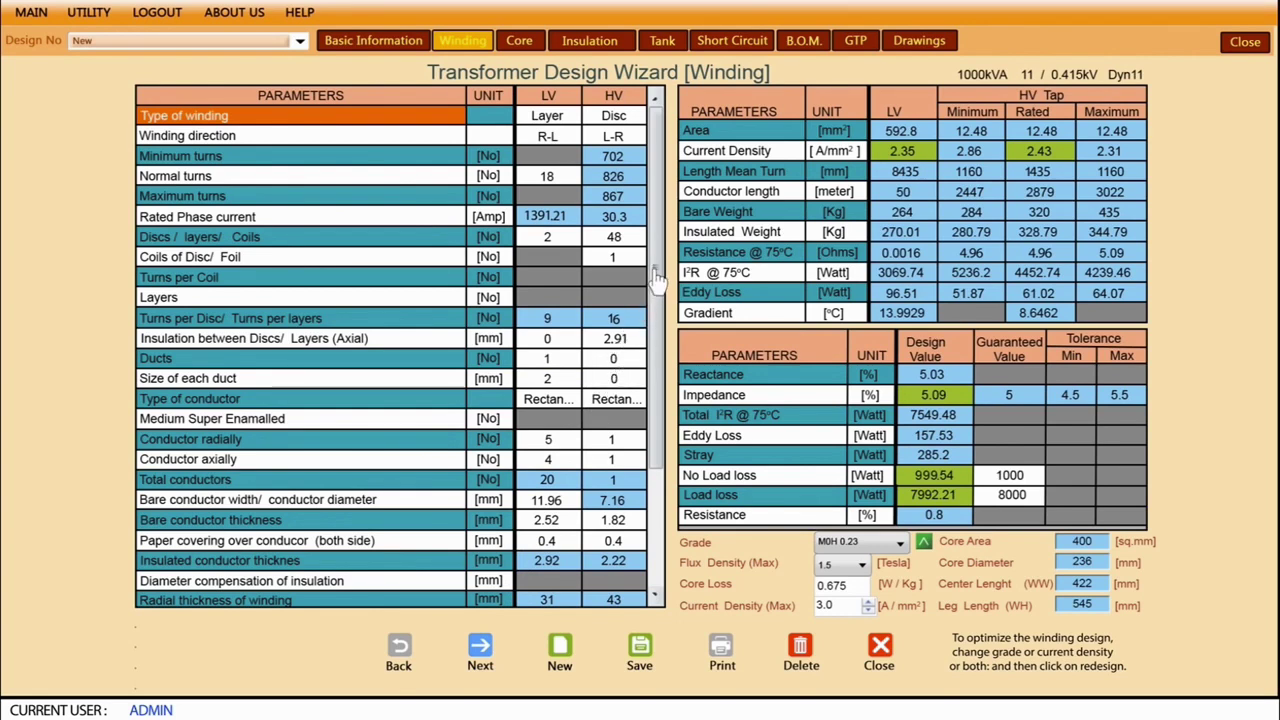
- Review the winding results and the losses and impedance summary
scroll(657, 298, "down", 1)
left_click_drag(657, 298, 657, 395)
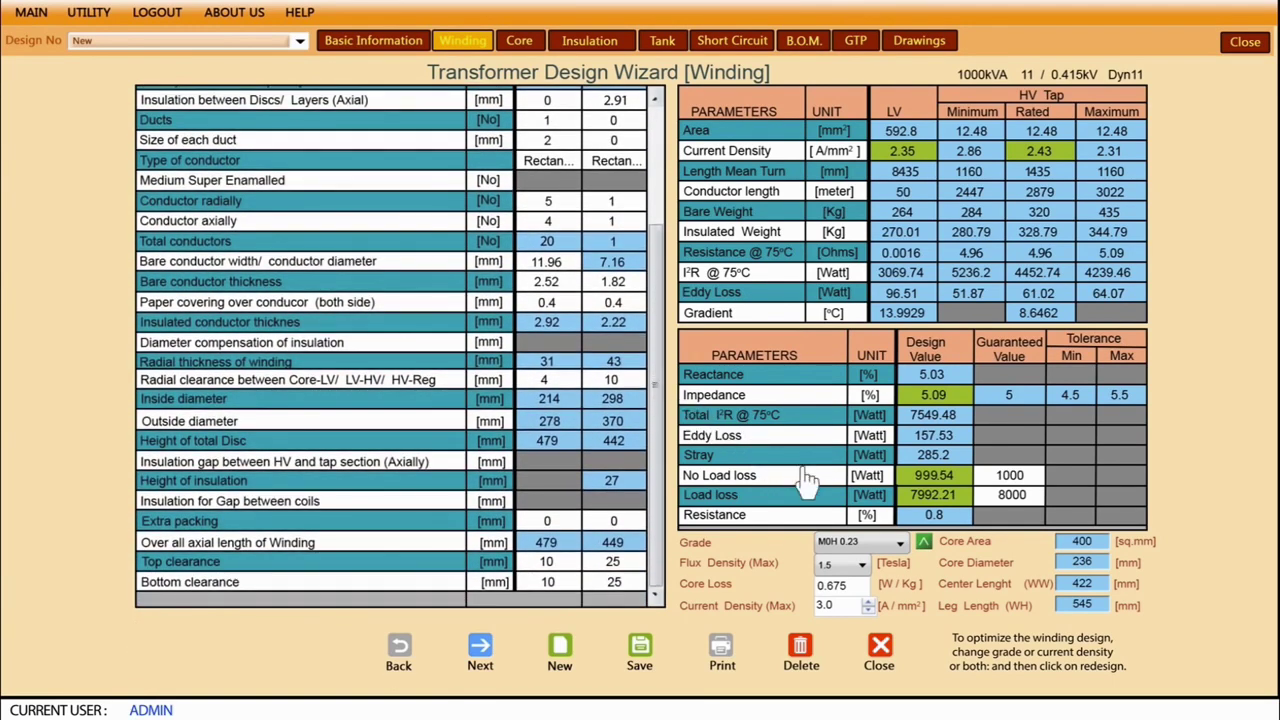
left_click(924, 546)
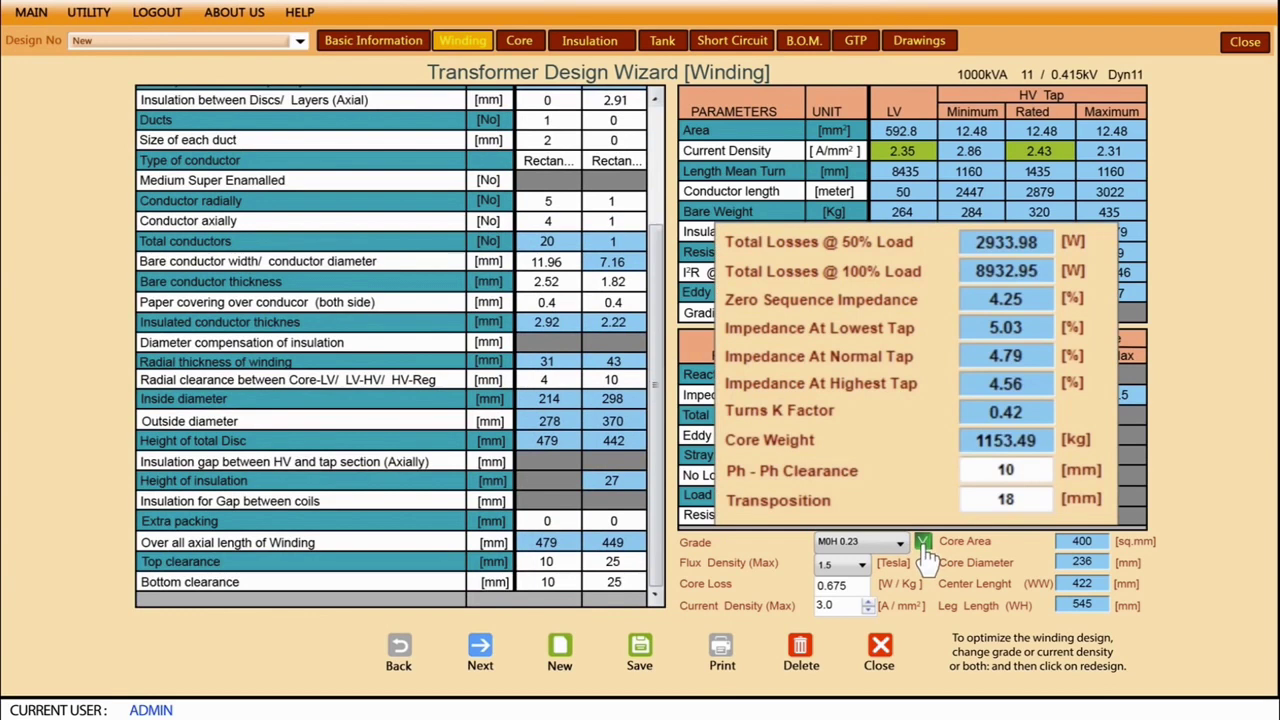
left_click(924, 545)
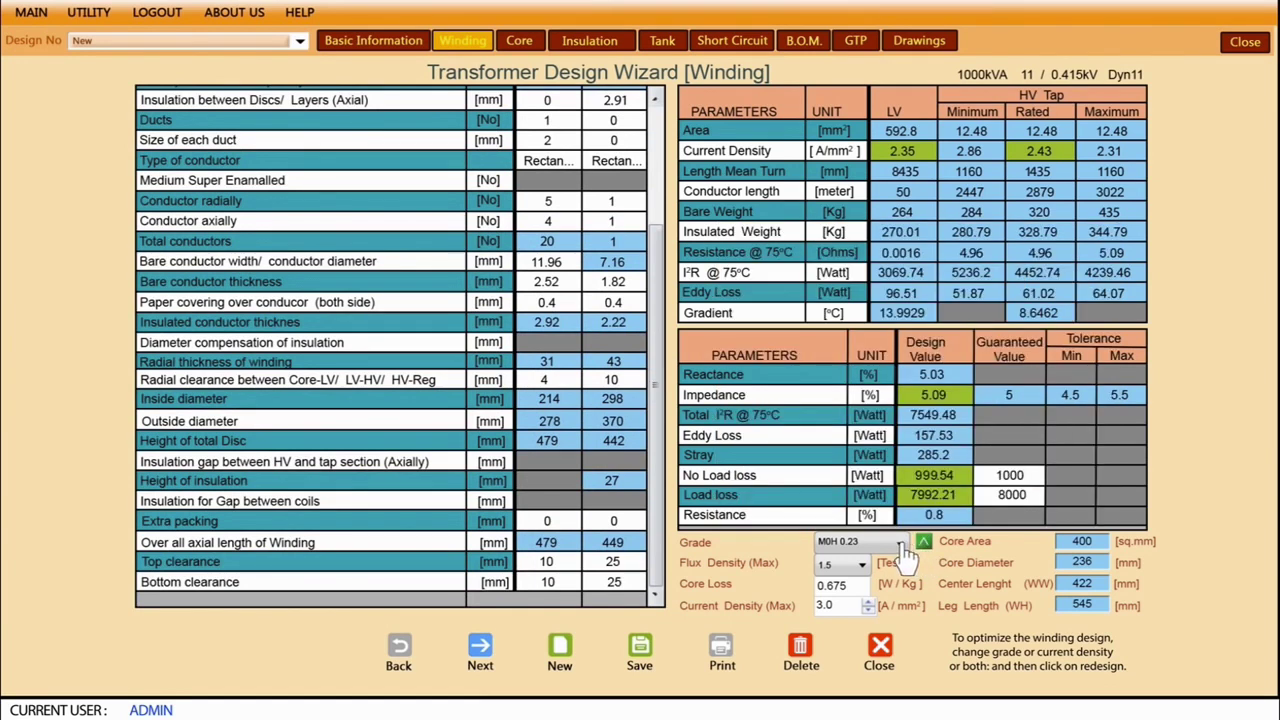
- Keep M0H 0.23 steel at 1.5 T, raise maximum current density to 3.5, and proceed
left_click(900, 545)
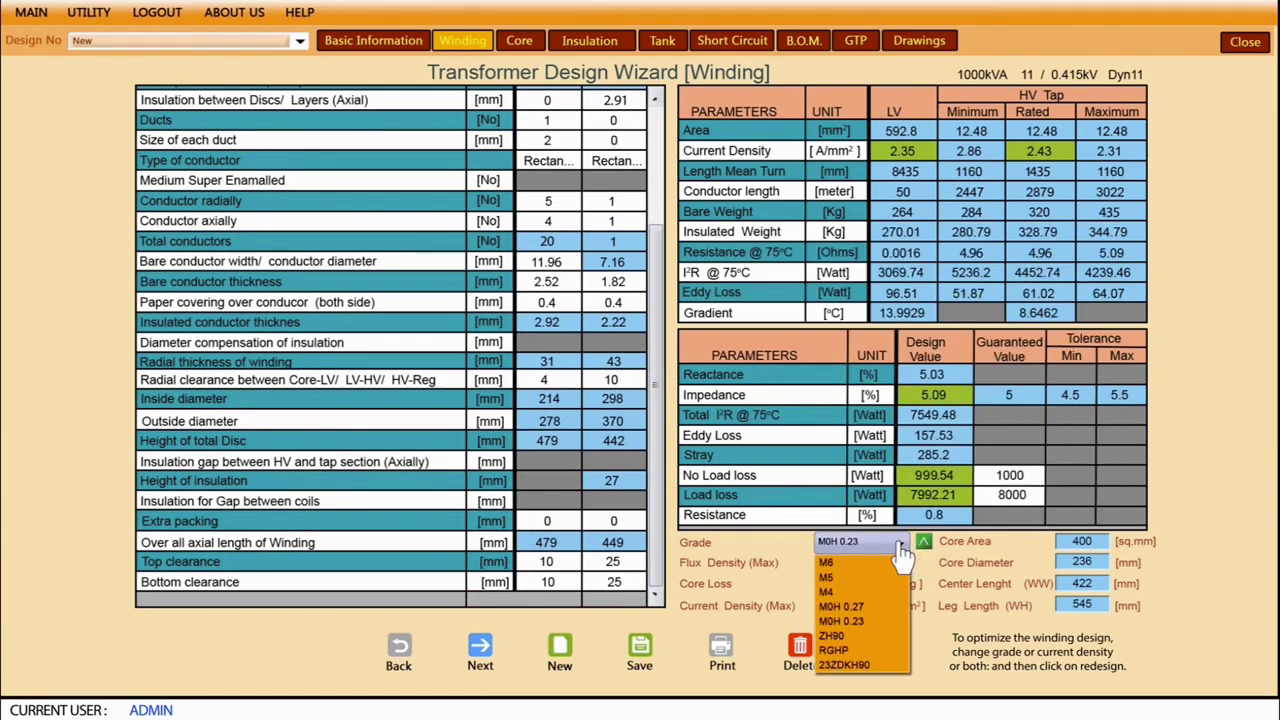
left_click(900, 548)
left_click(864, 567)
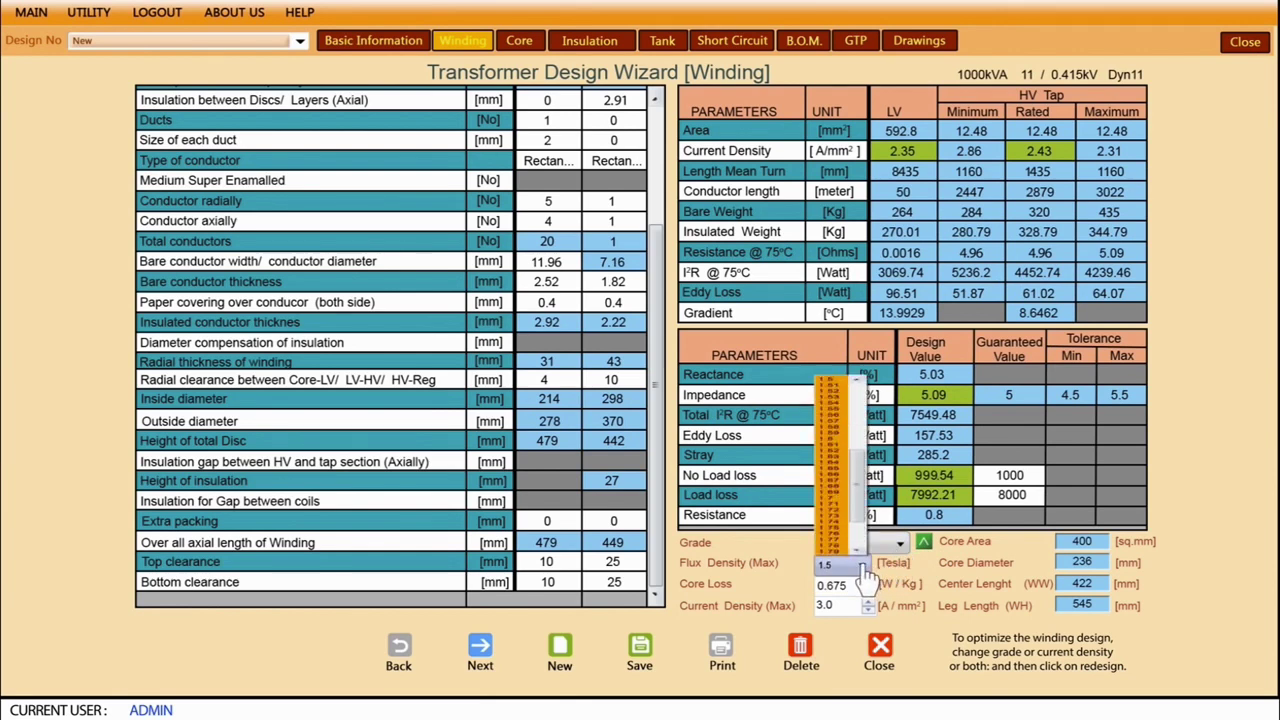
left_click(862, 567)
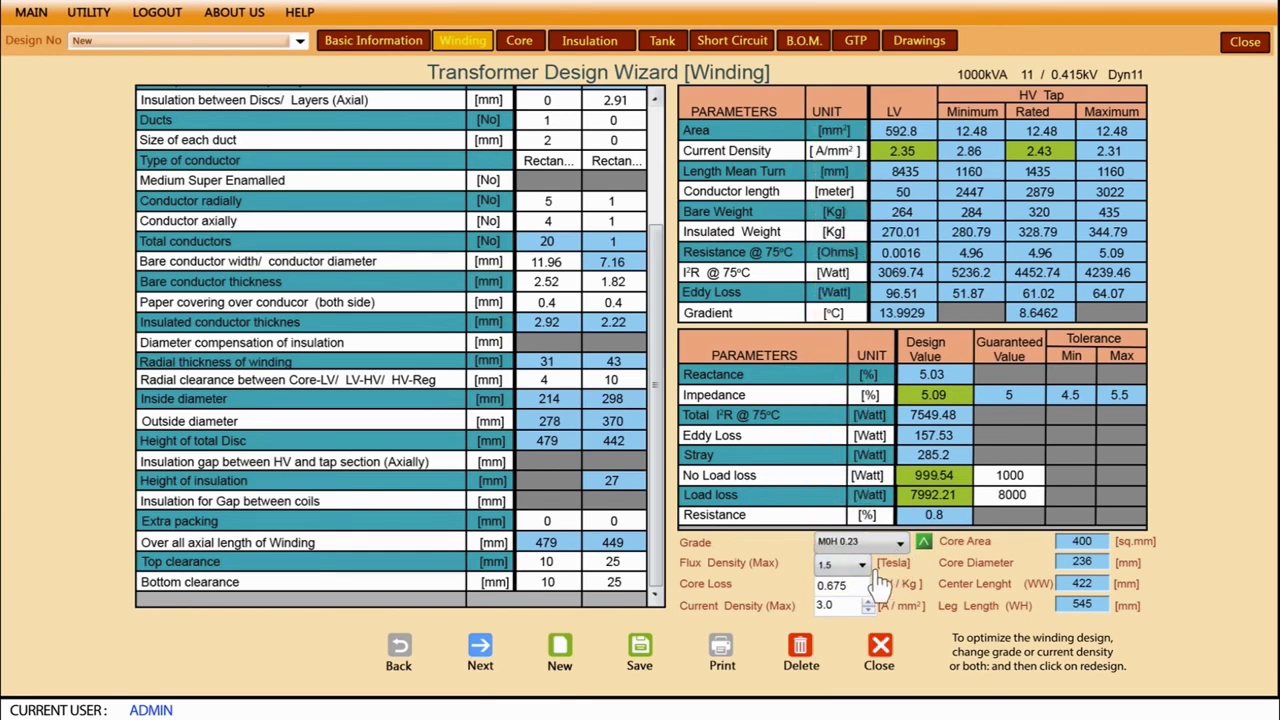
left_click(867, 603)
left_click(867, 603)
left_click(867, 603)
left_click(867, 603)
left_click(867, 603)
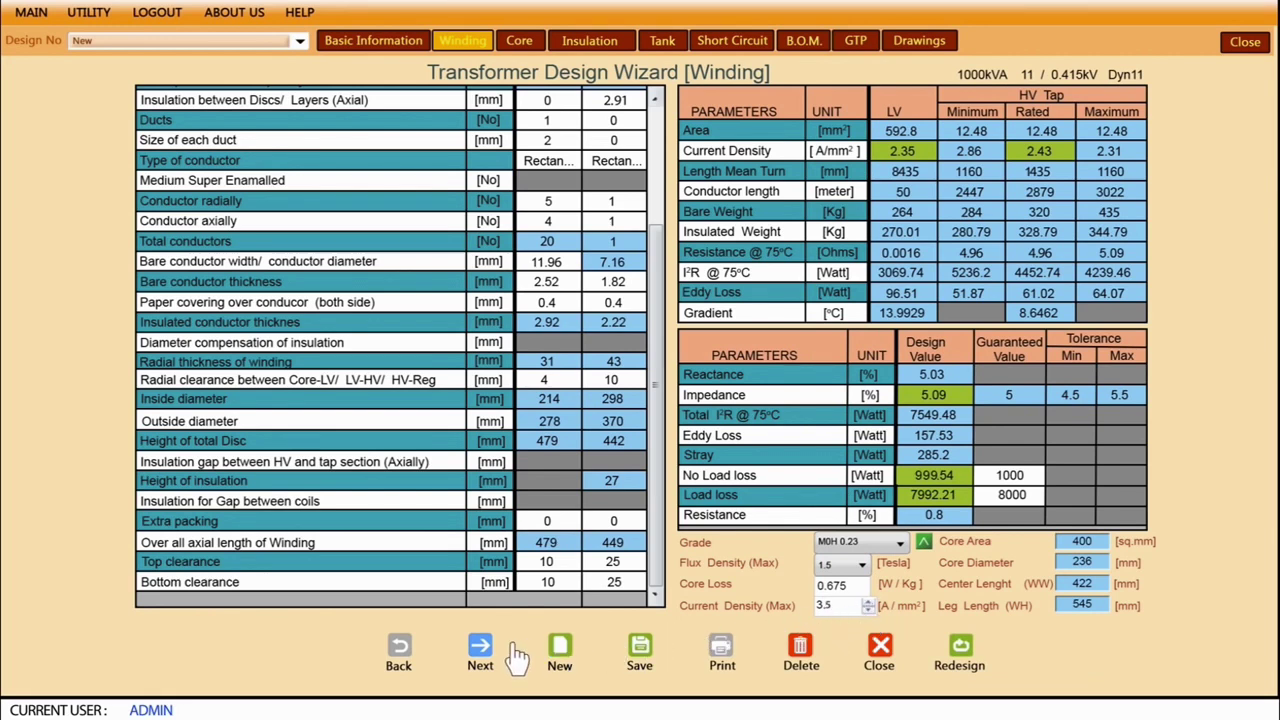
left_click(481, 655)
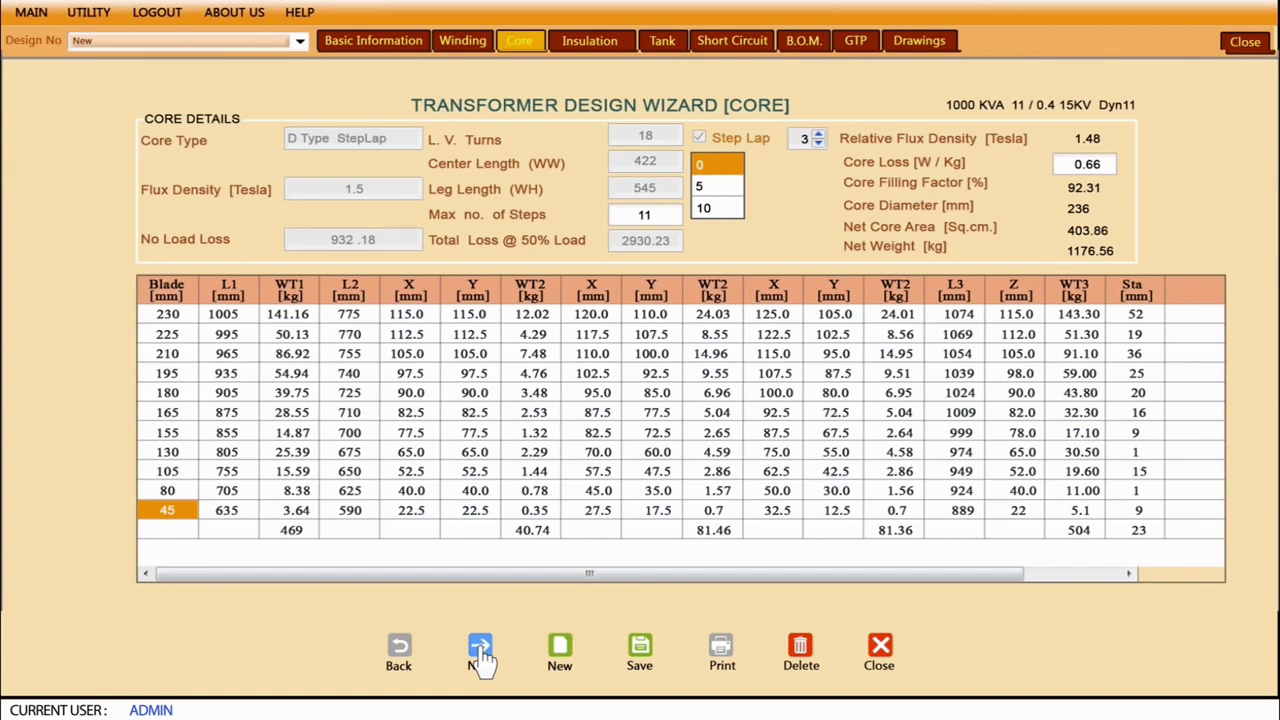
- Advance through the Core and Insulation pages to the Tank, Radiator and Conservator page
left_click(481, 655)
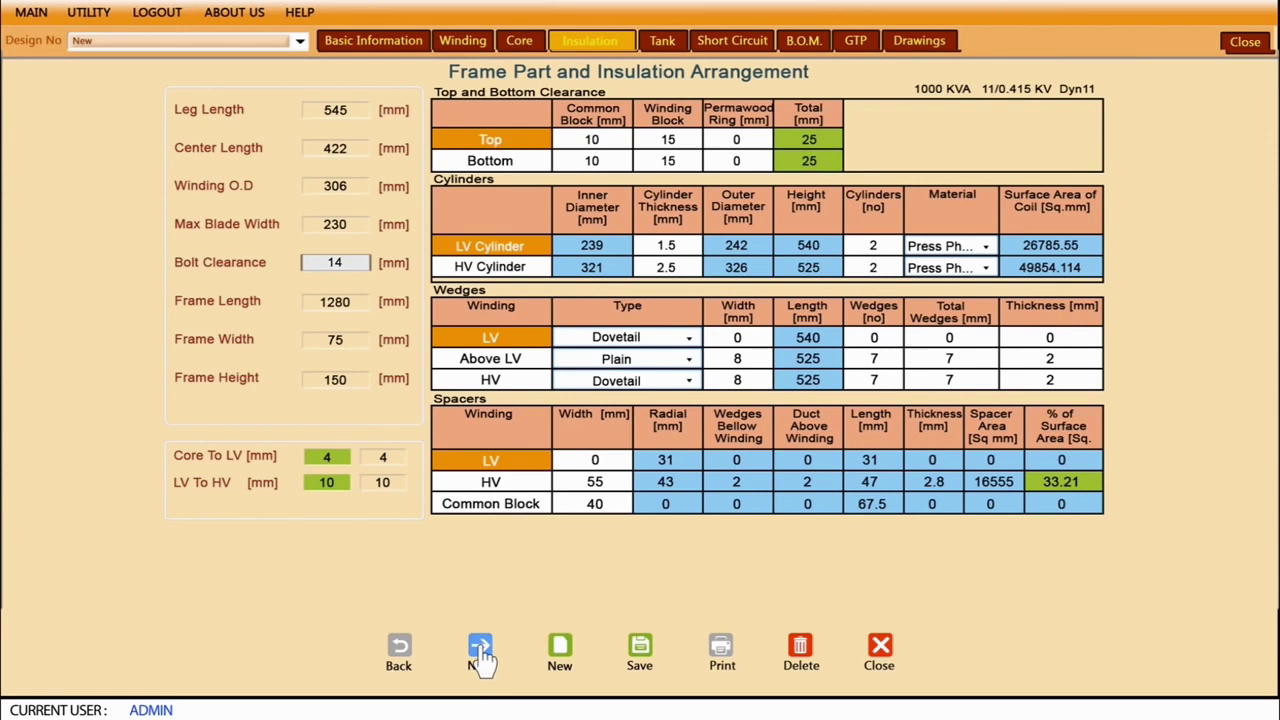
left_click(481, 655)
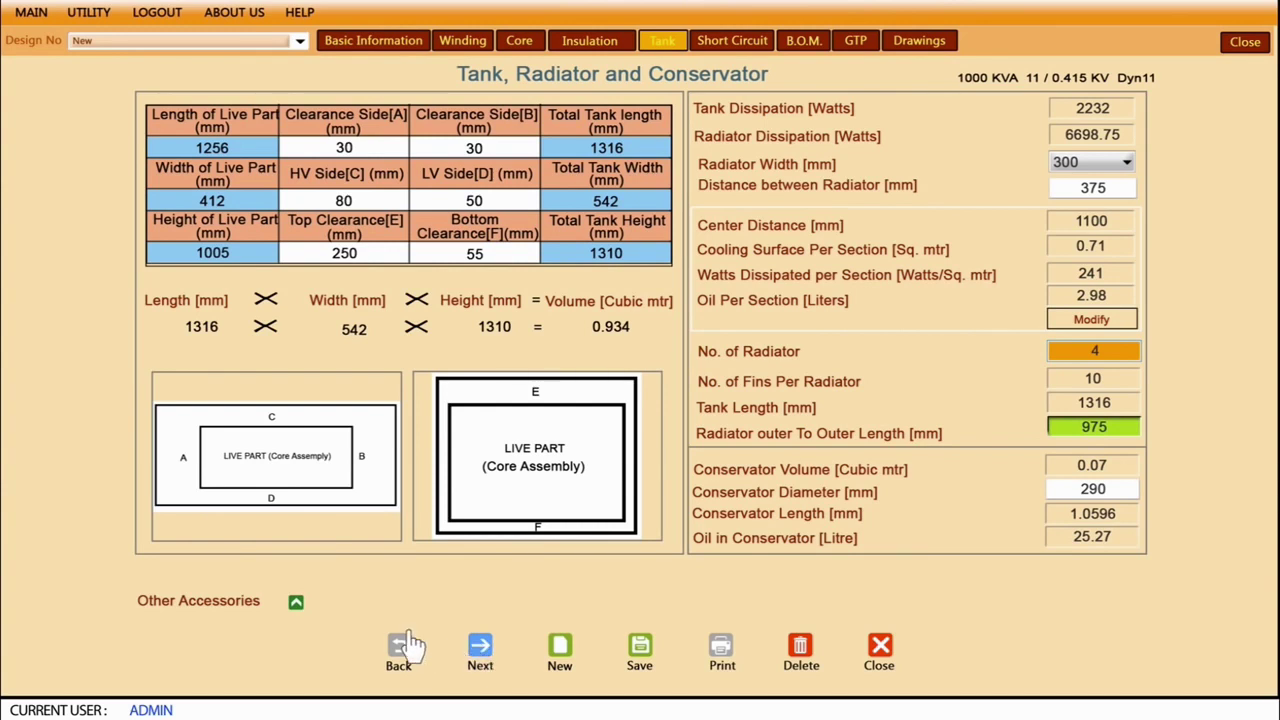
- Enable Other Accessories with LV and HV cable boxes, review the tank layout views, and proceed
left_click(296, 602)
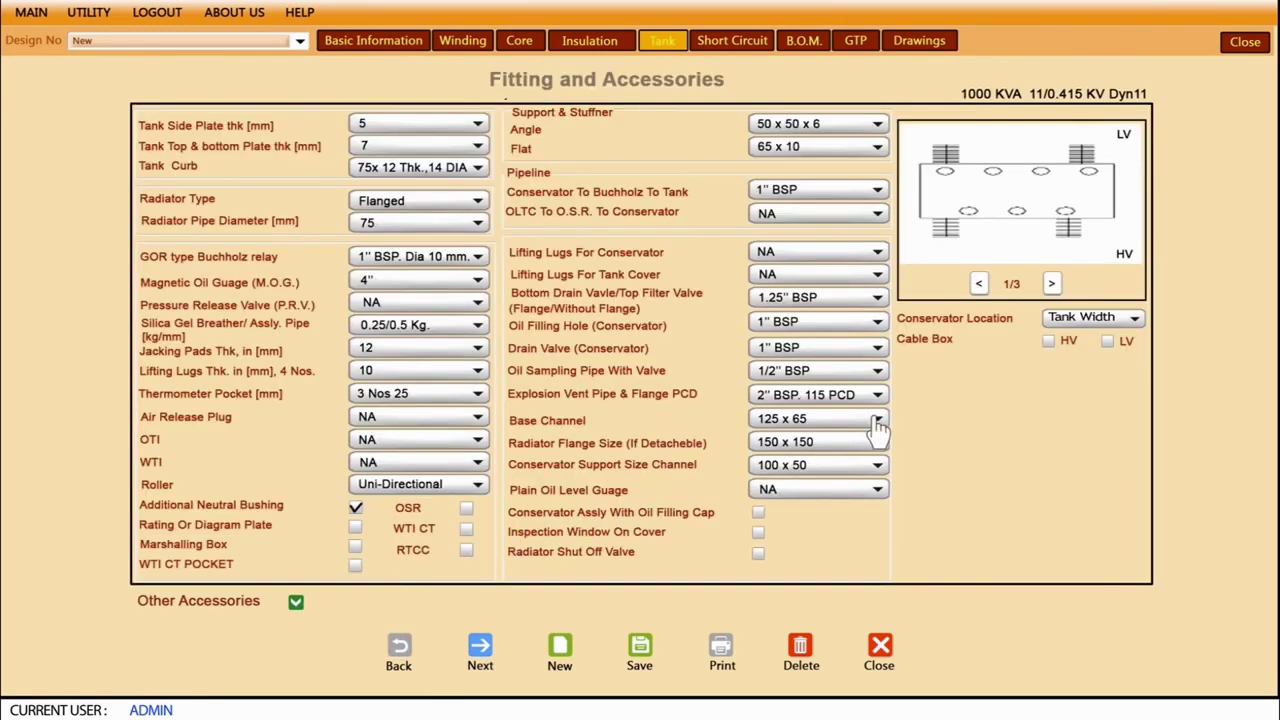
left_click(1108, 342)
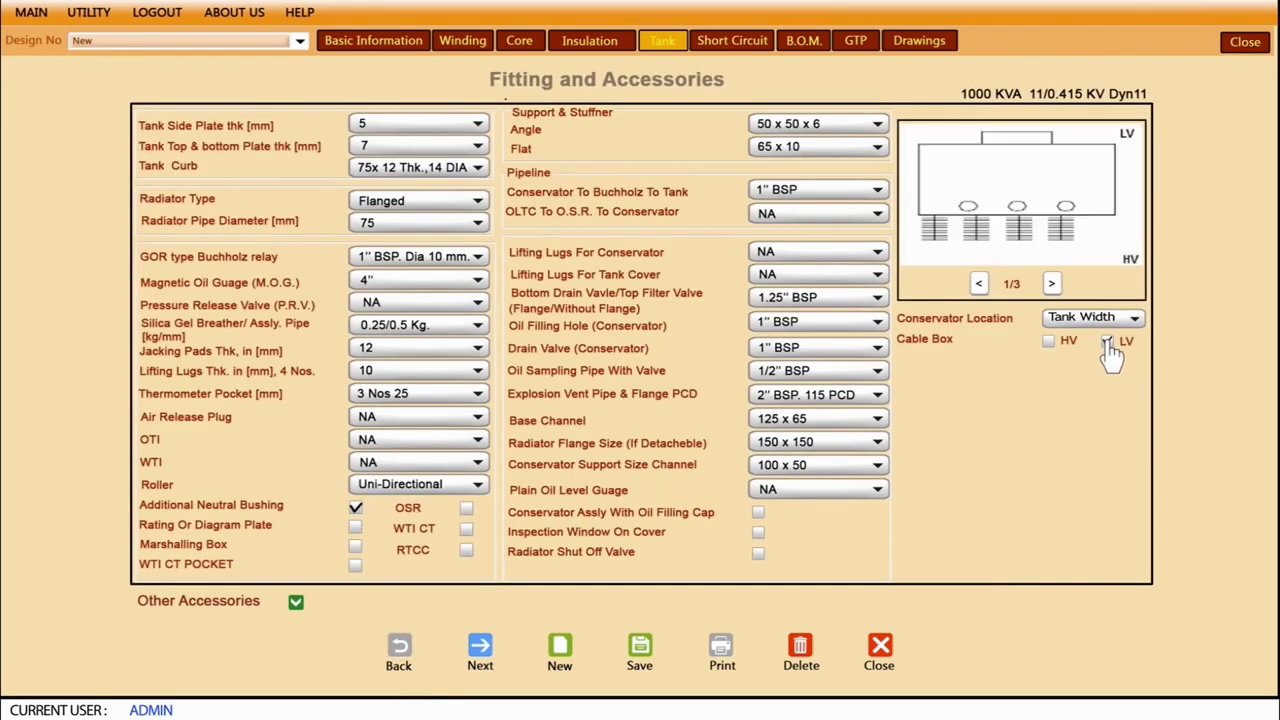
left_click(1048, 341)
left_click(1052, 285)
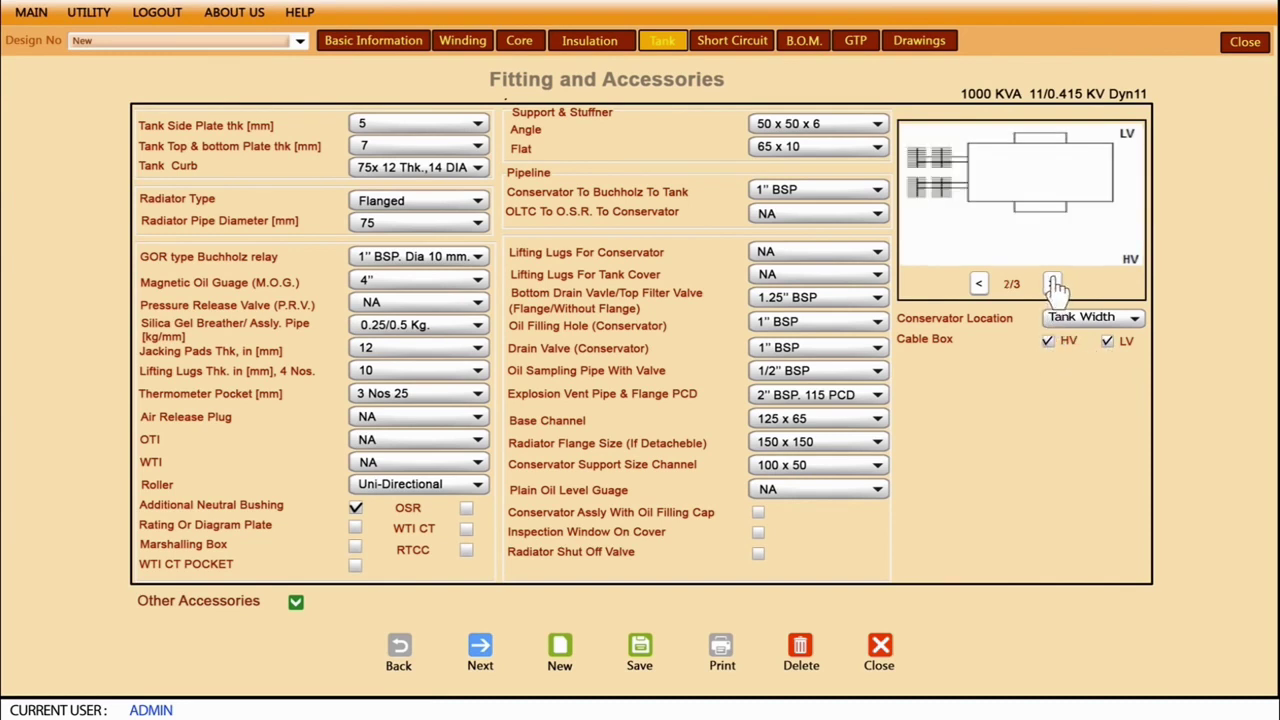
left_click(1055, 286)
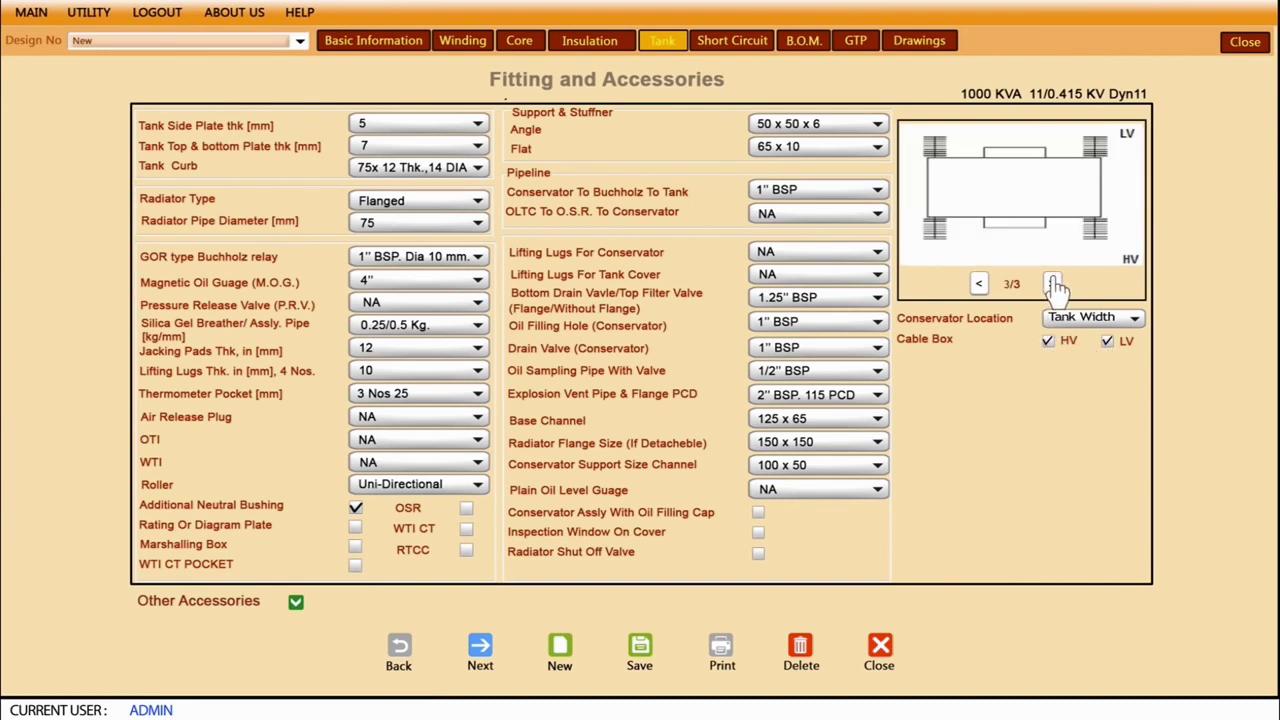
left_click(481, 660)
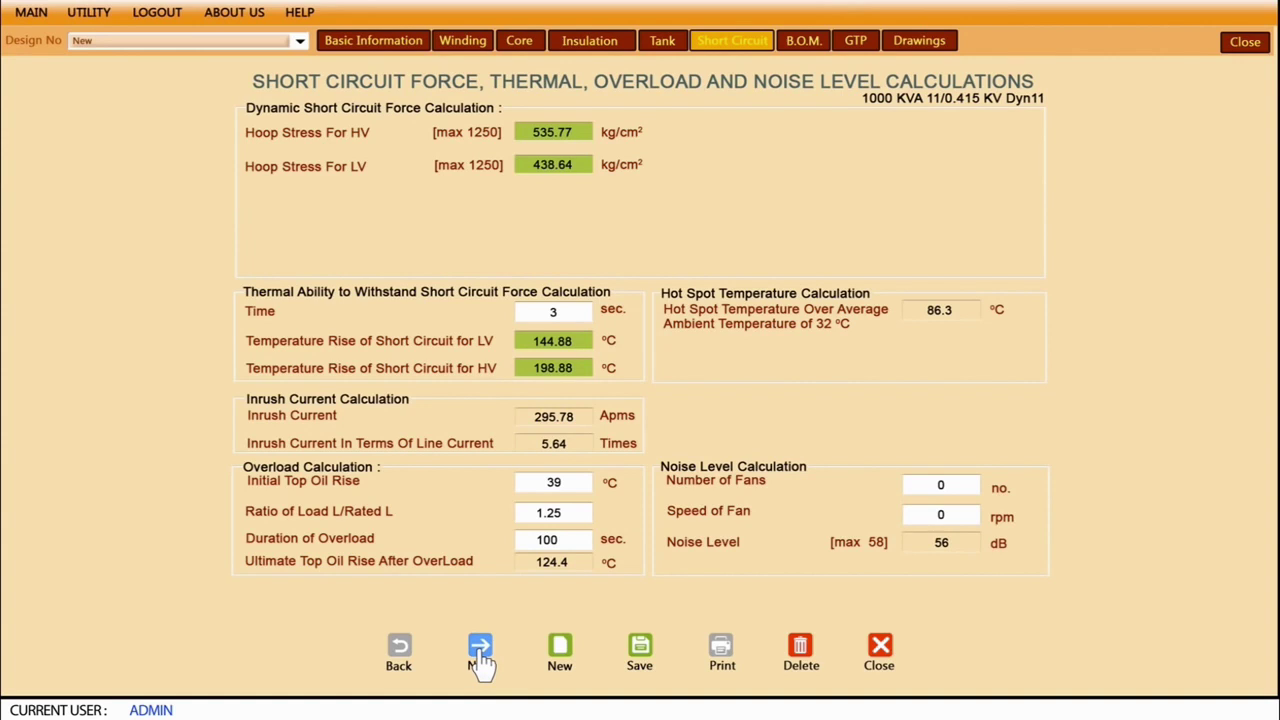
- Advance from the short-circuit results to the Bill of Material page
left_click(481, 660)
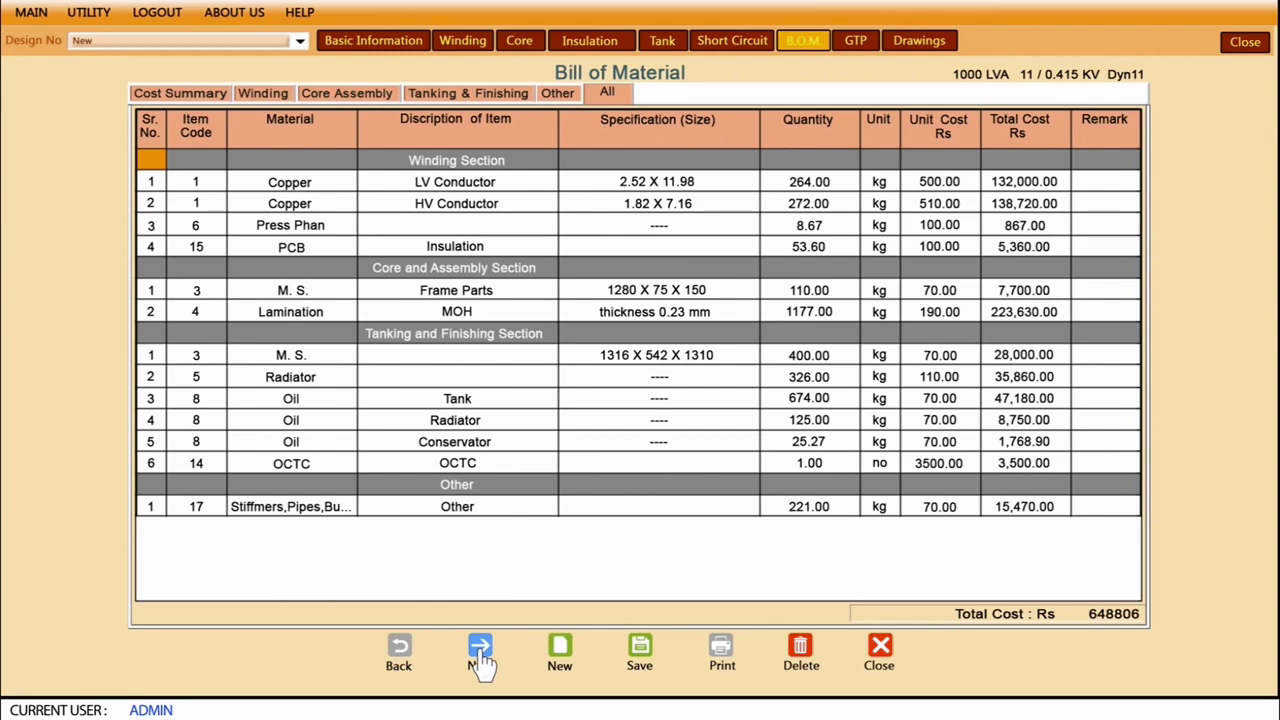
- Open the GTP sheet and scroll down to its last rows
left_click(481, 656)
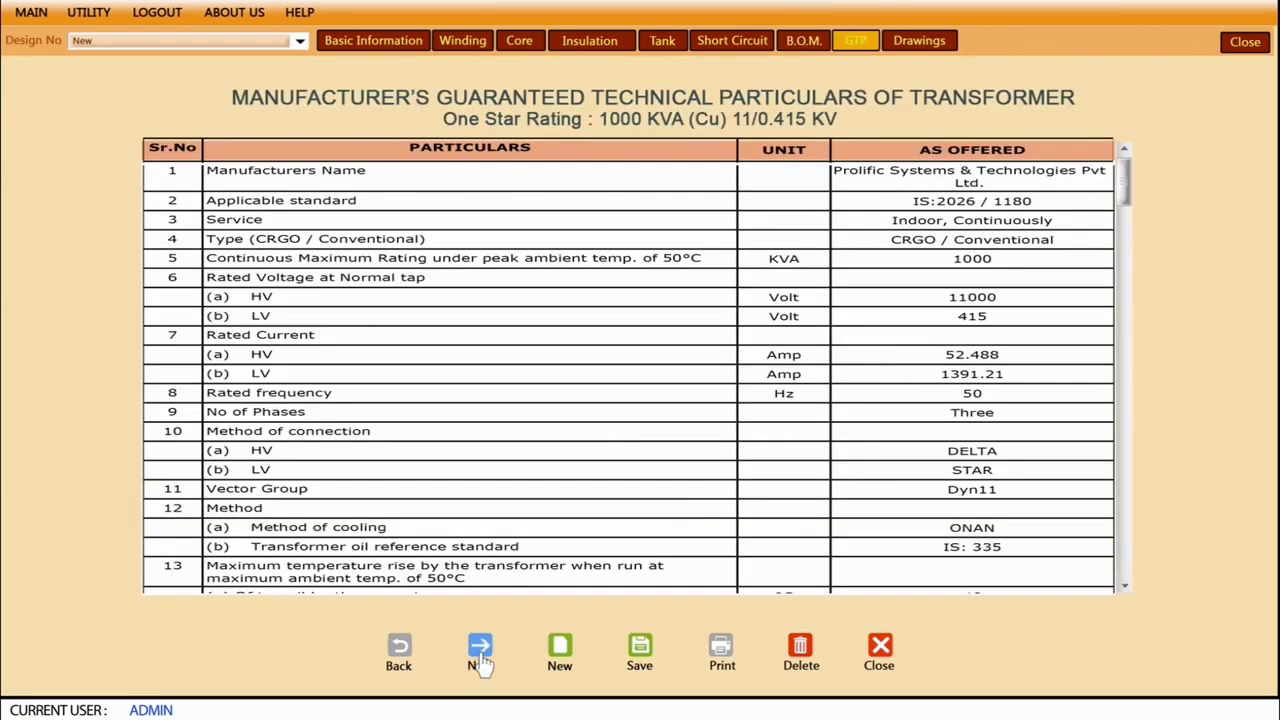
scroll(1005, 287, "down", 5)
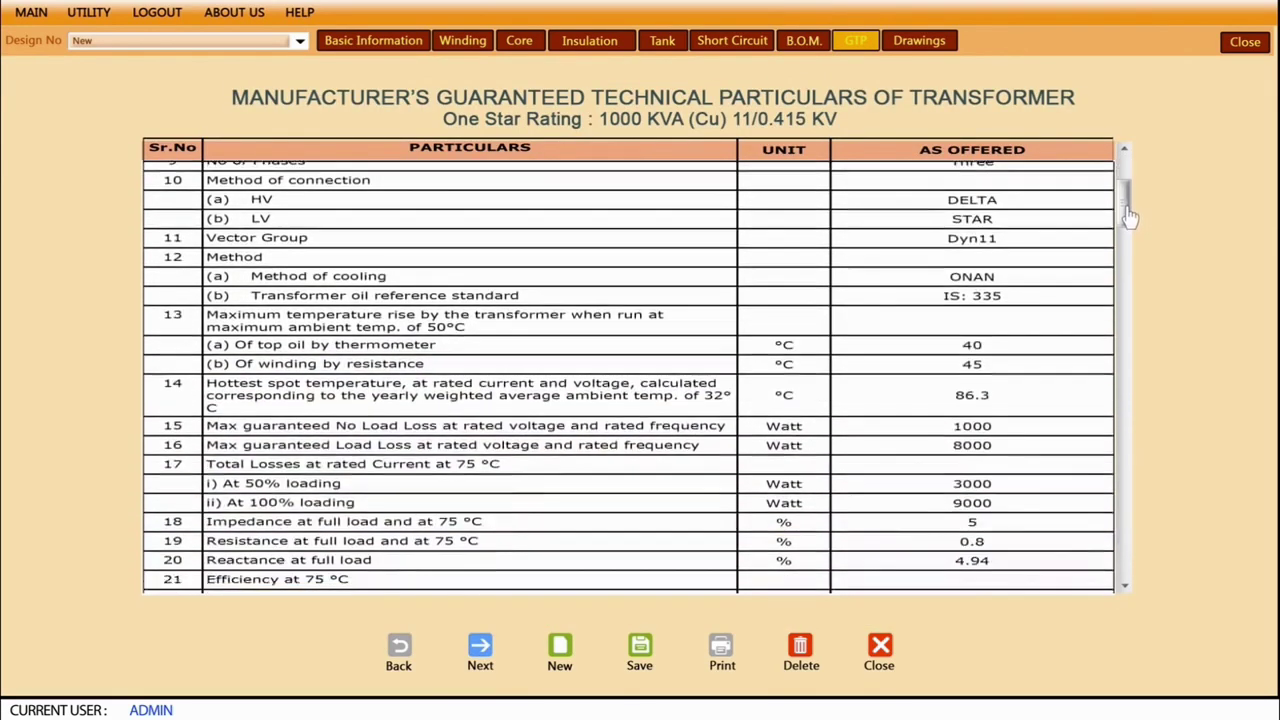
left_click_drag(1128, 240, 1128, 512)
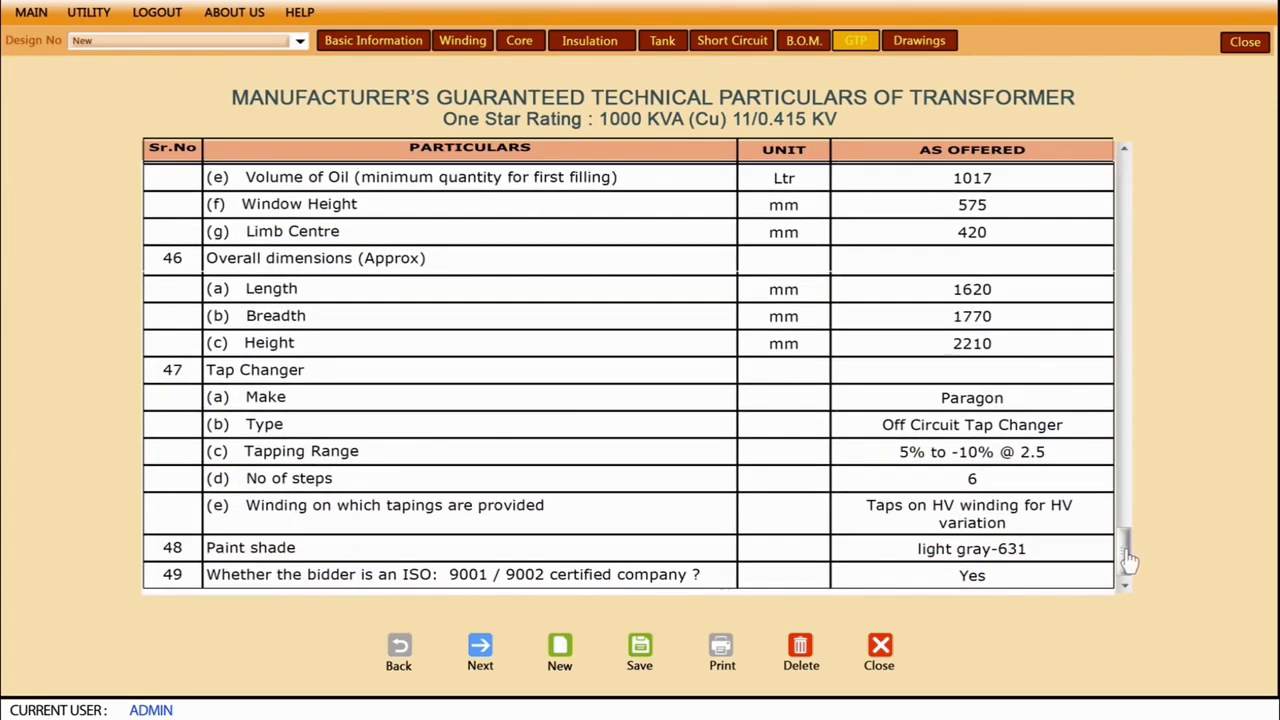
- Exclude row 46 and the Tap Changer row from printing, then show the GA drawing
left_click(722, 658)
left_click(1085, 262)
left_click(1085, 372)
left_click(480, 652)
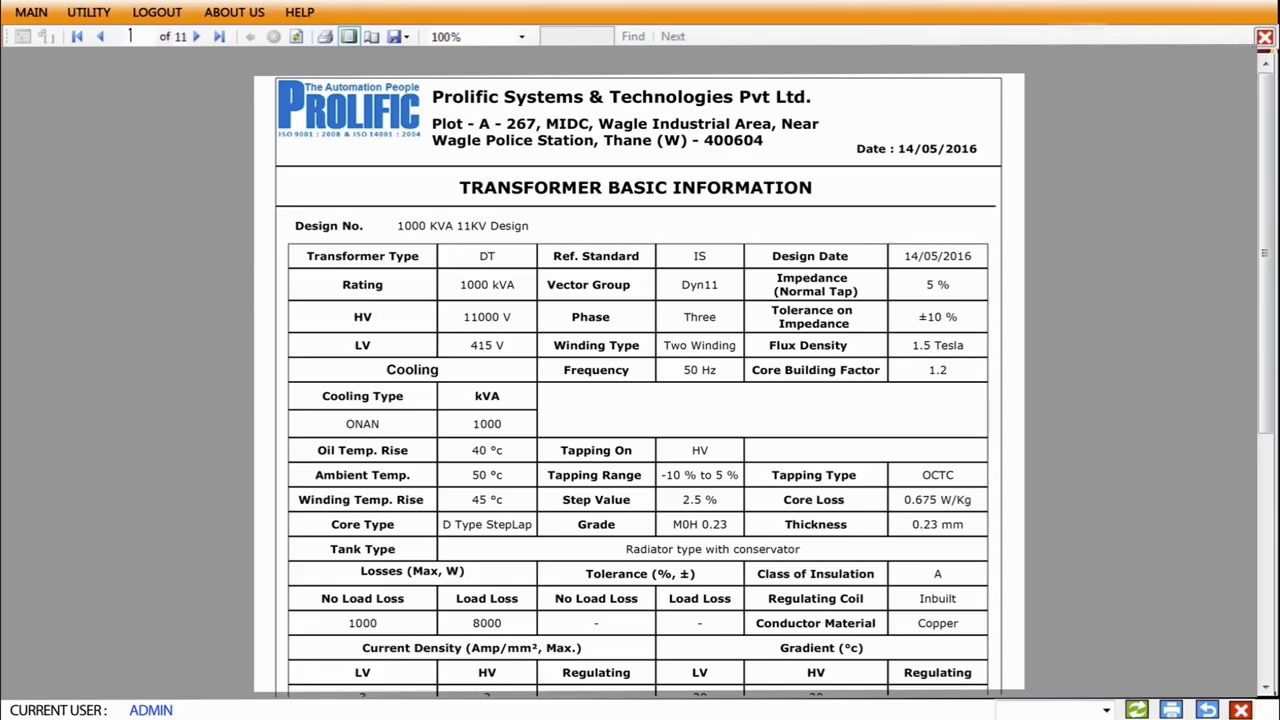
- Page through the design report from Winding Details to the Bill of Material page
left_click(196, 36)
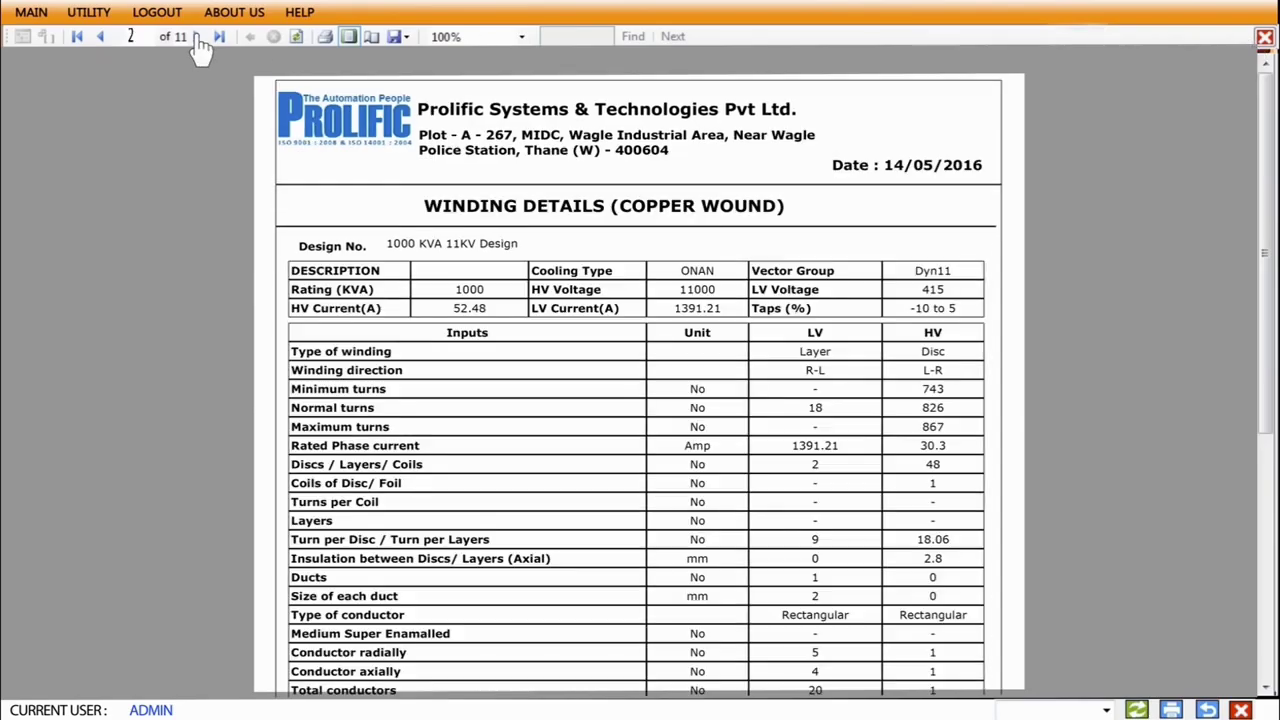
left_click(196, 36)
left_click(198, 38)
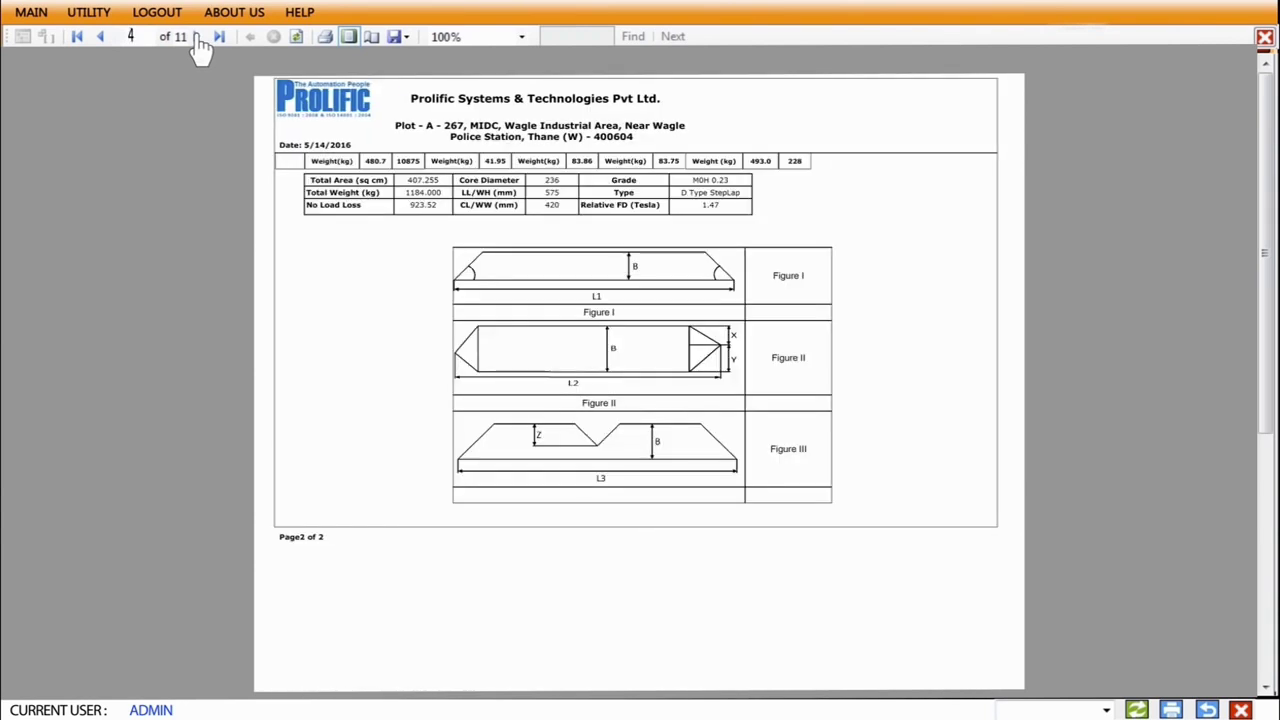
left_click(198, 38)
left_click(198, 38)
left_click(198, 38)
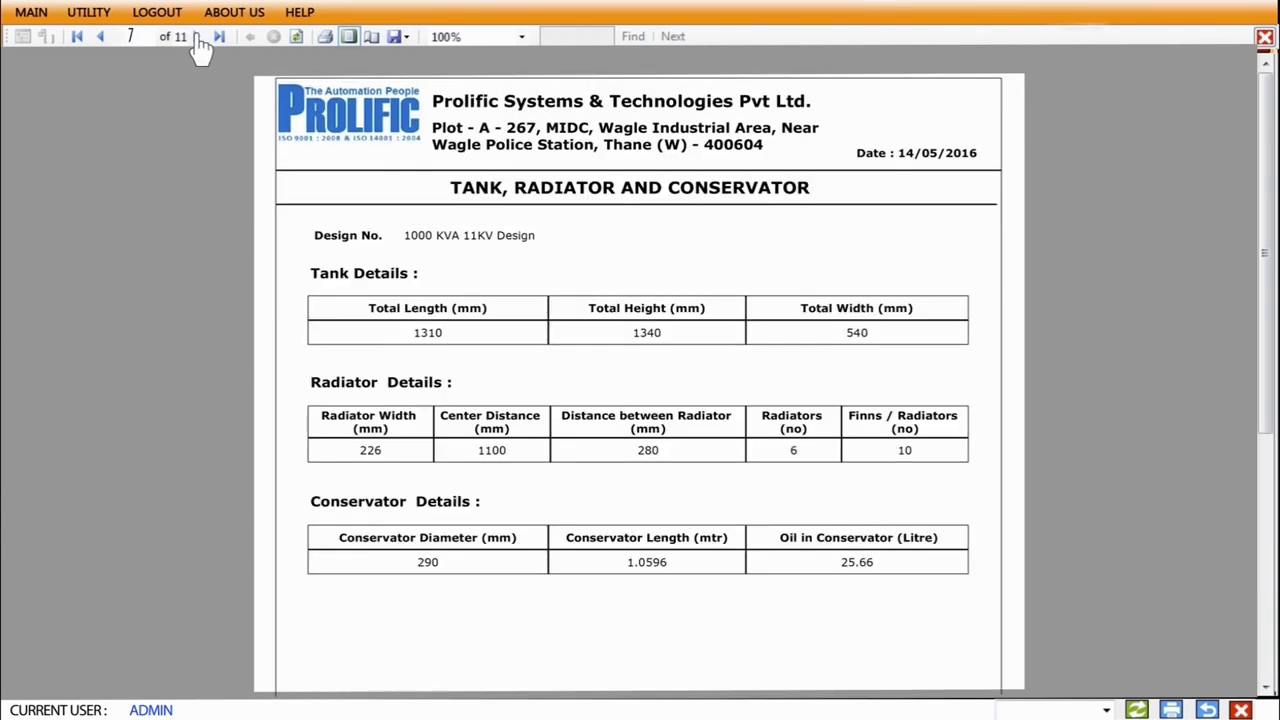
left_click(198, 38)
left_click(198, 38)
left_click(198, 38)
left_click(198, 38)
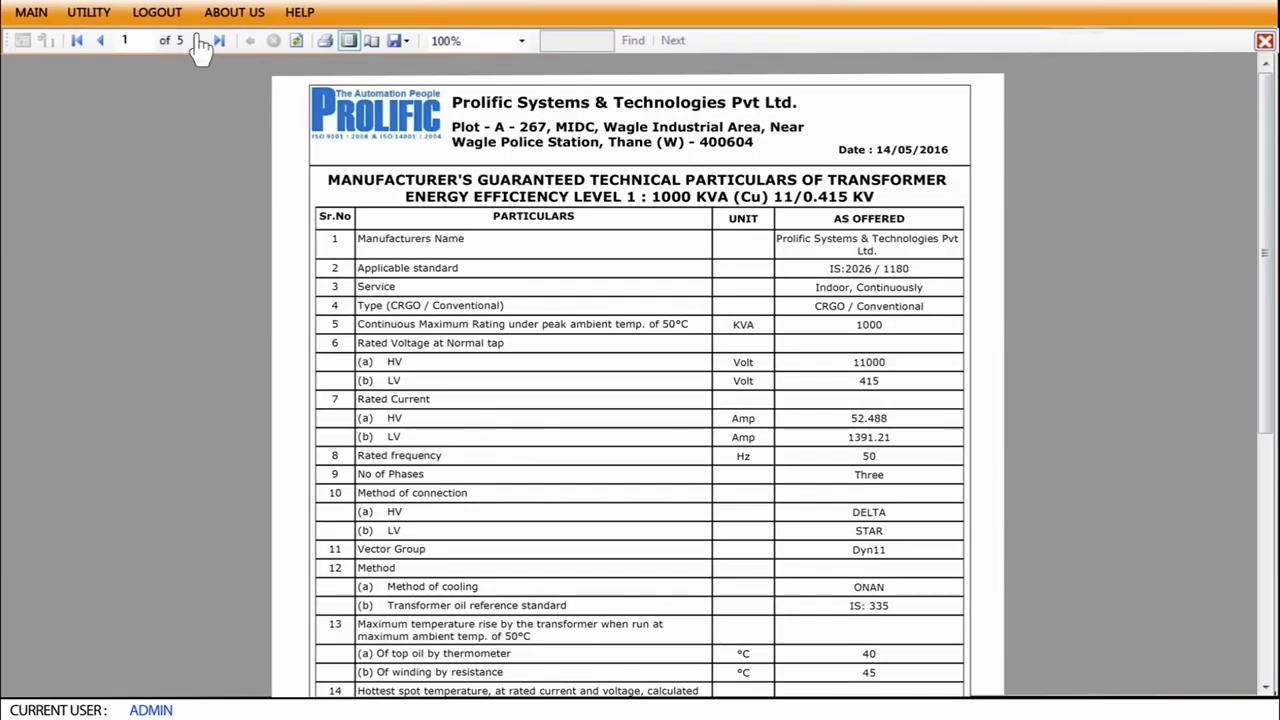
- Step through GTP report pages 2 to 5
left_click(201, 46)
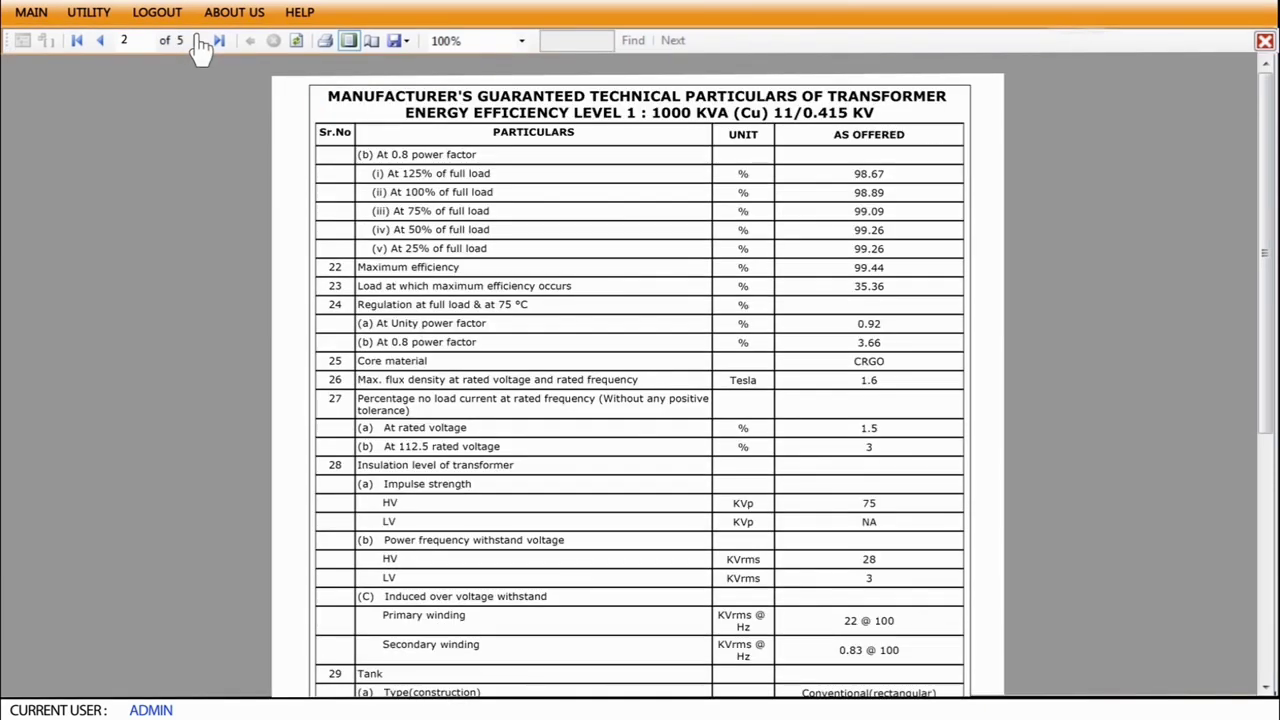
left_click(201, 46)
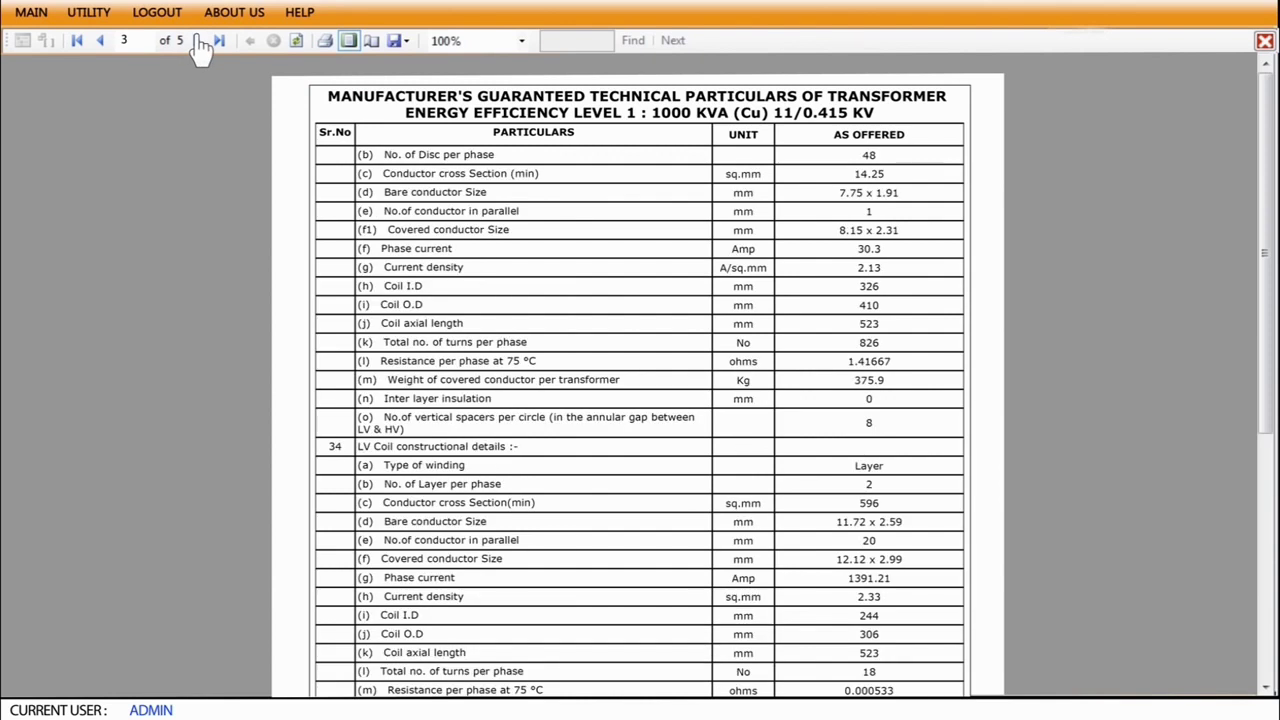
left_click(201, 46)
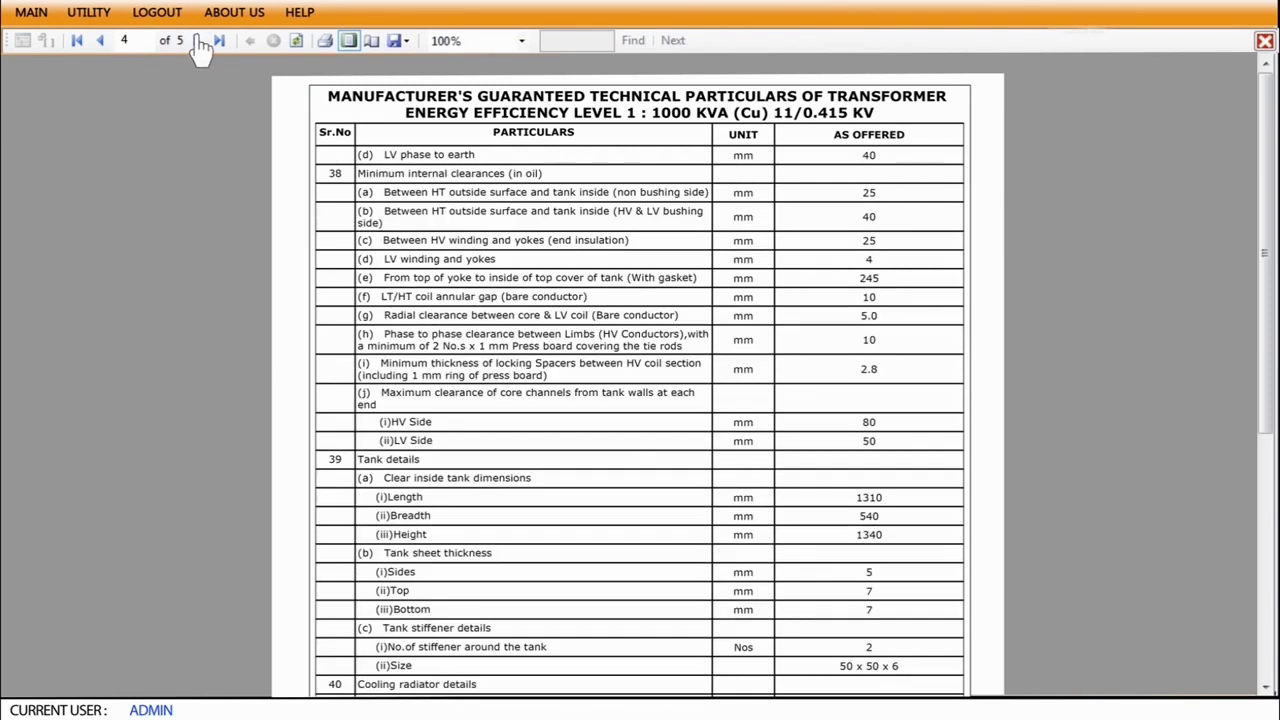
left_click(201, 46)
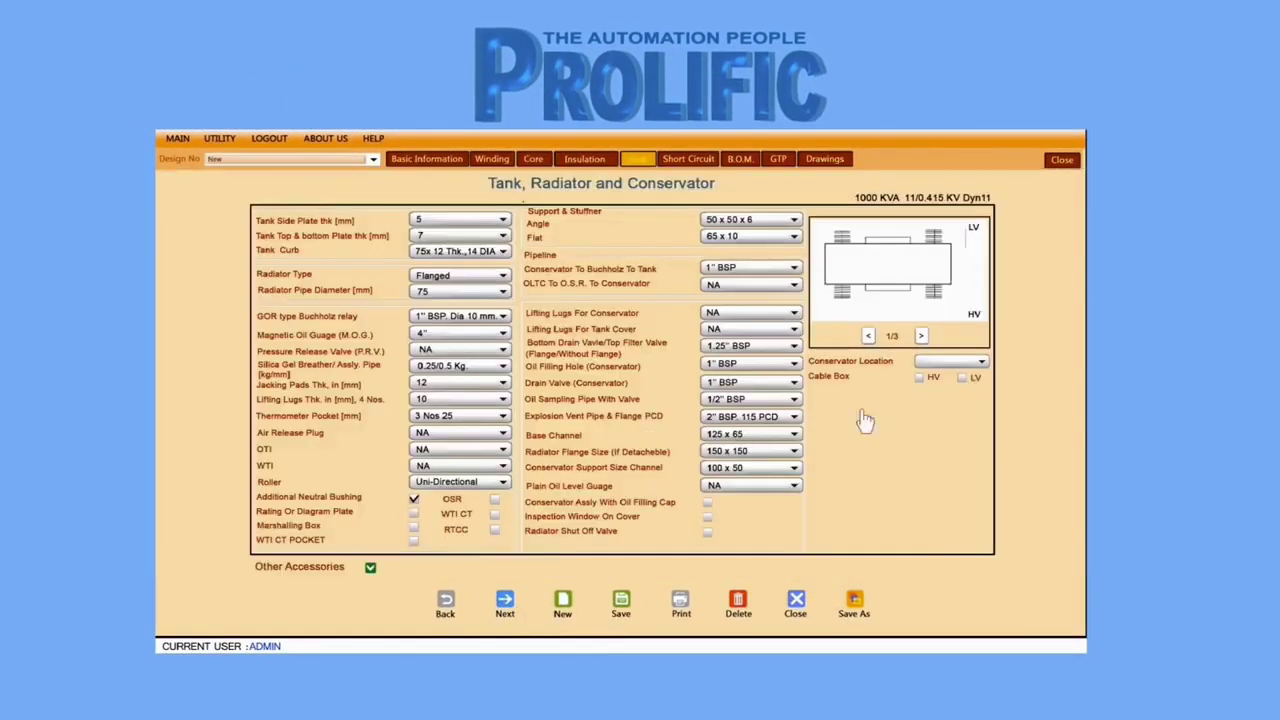
- Return to the GTP sheet with its per-row PRINT column
left_click(505, 605)
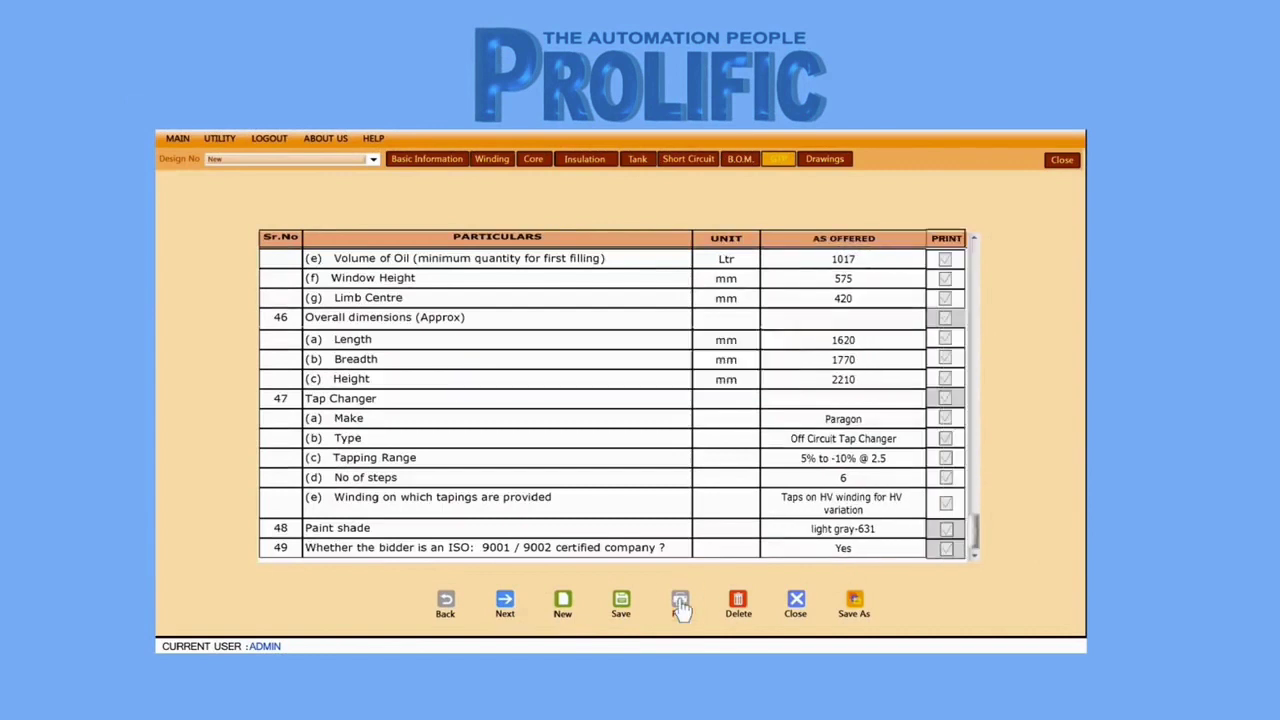